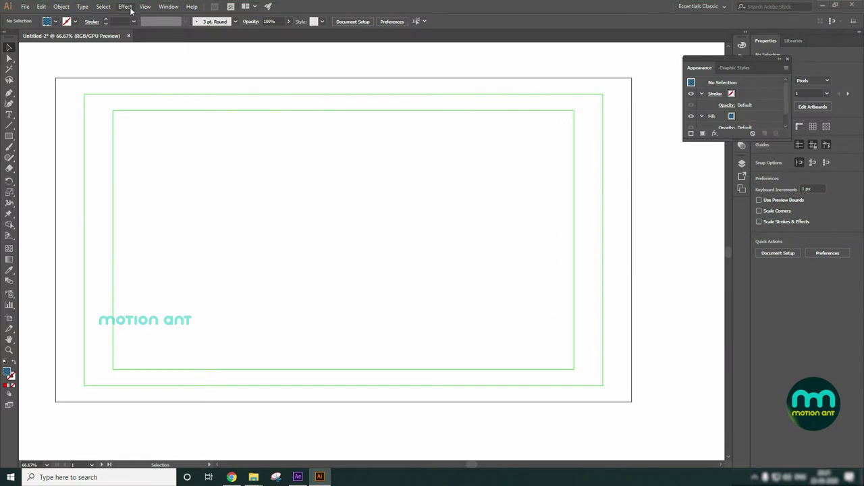
Show the Effect menu's 3D options: Extrude & Bevel, Revolve and Rotate.
click(126, 7)
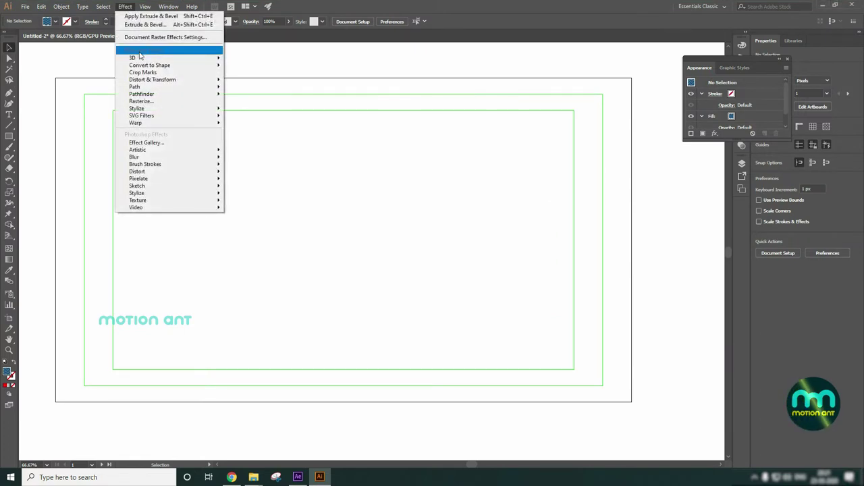
mouse_move(132, 58)
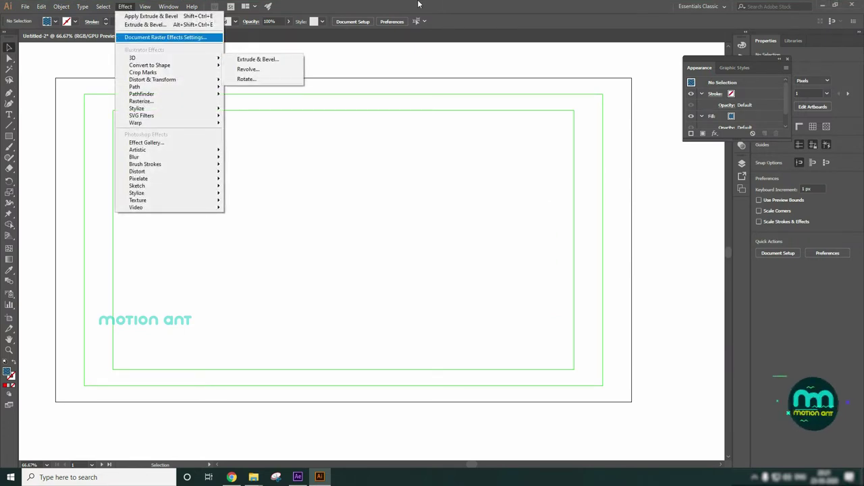
Draw a square on the artboard with the Rectangle tool.
click(301, 5)
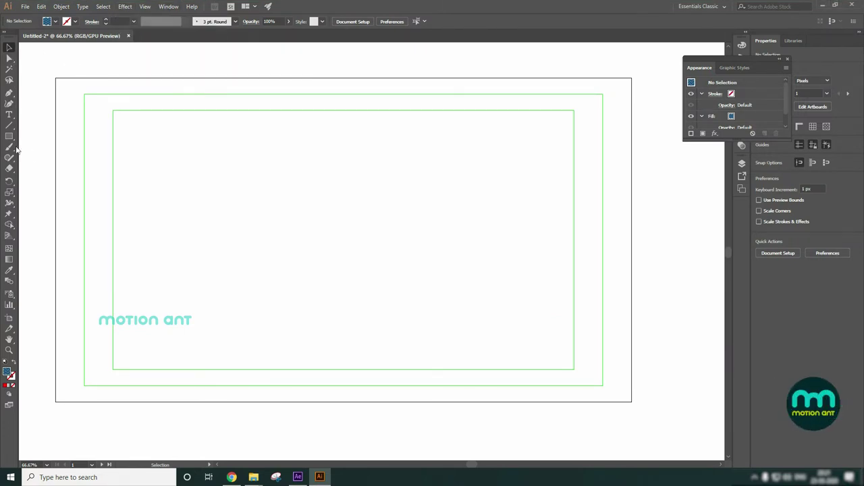
click(9, 136)
drag(196, 180, 277, 261)
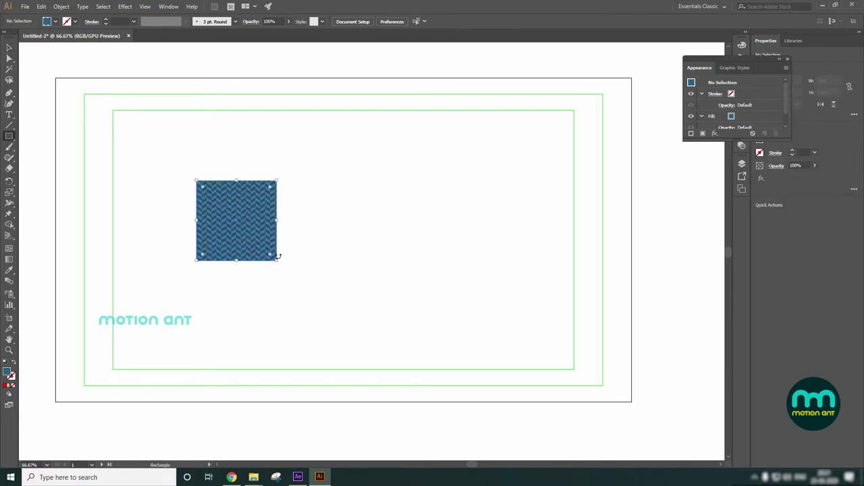
Replace the square's chevron pattern fill with solid red.
click(9, 49)
click(57, 21)
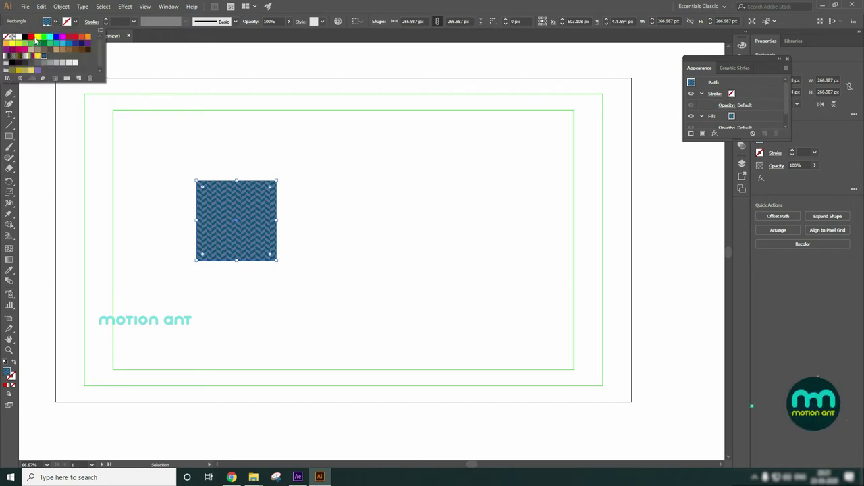
click(72, 37)
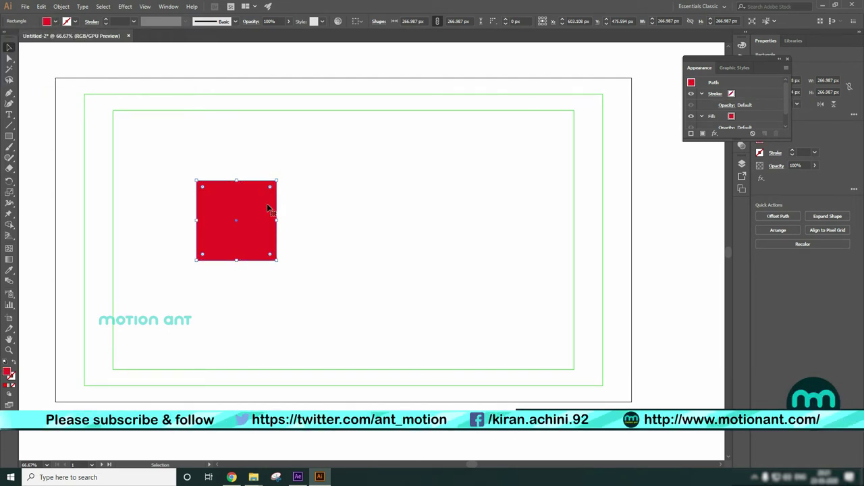
click(296, 188)
click(257, 226)
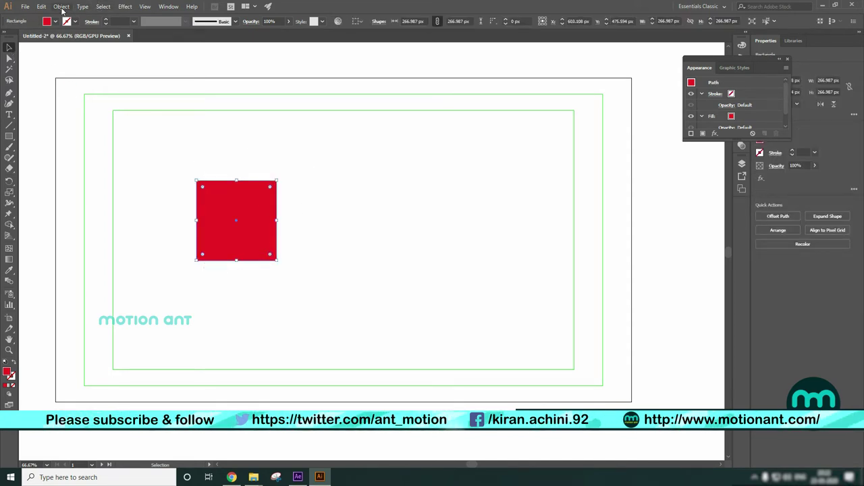
click(125, 7)
mouse_move(168, 57)
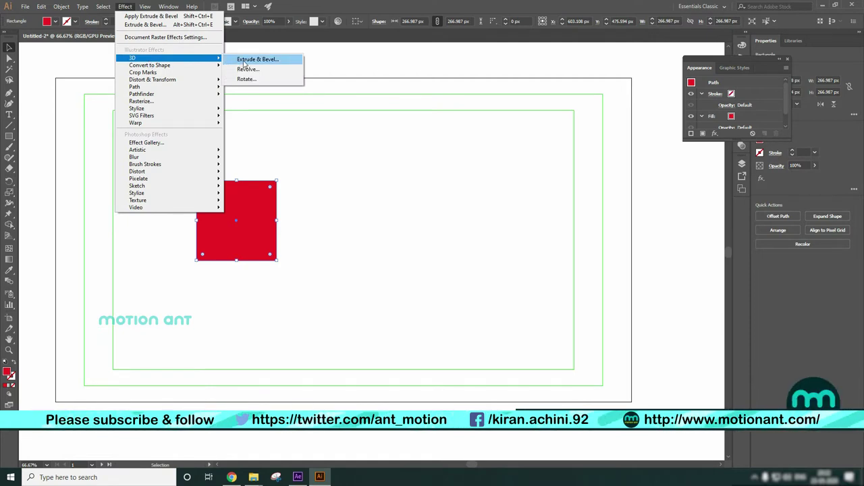
Preview a 3D Extrude & Bevel on the red square, with the dialog moved aside.
click(245, 62)
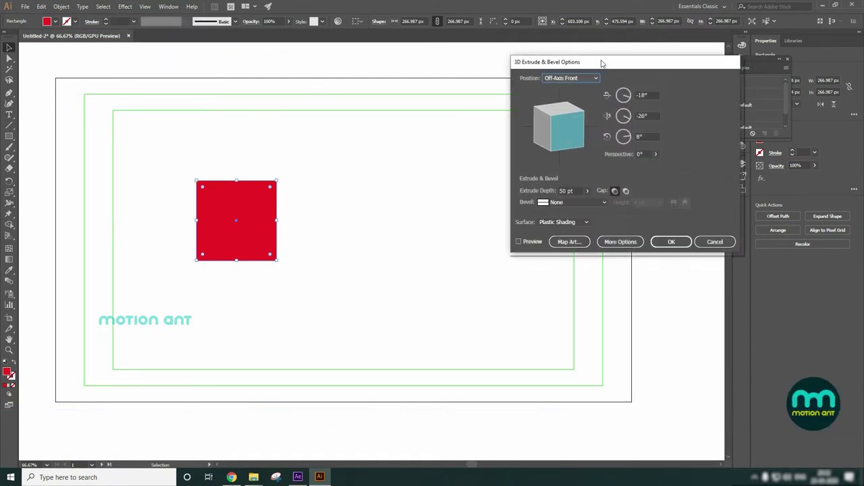
drag(601, 62, 470, 78)
click(385, 258)
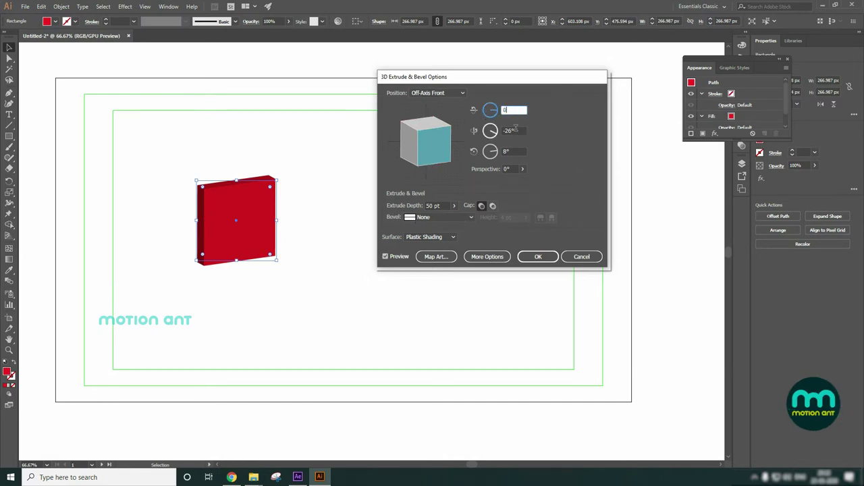
Zero the X and Z rotations, then try 90° X and 100° Y.
key(Tab)
key(Tab)
text(0)
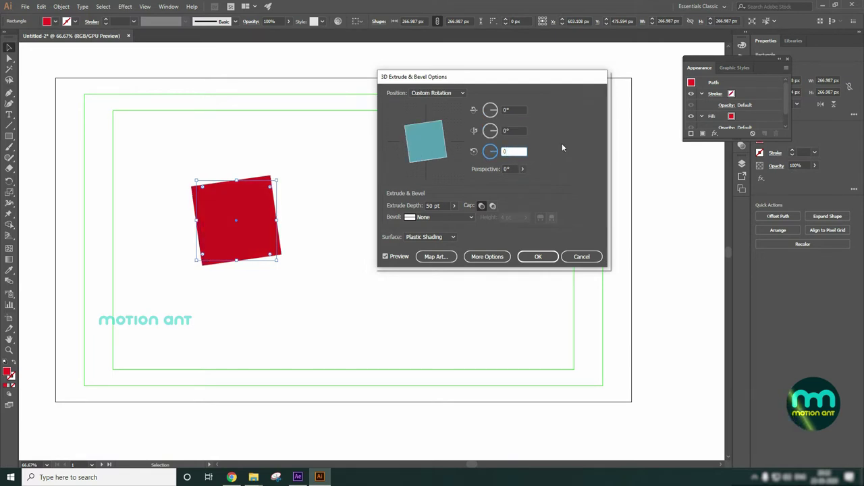
click(503, 131)
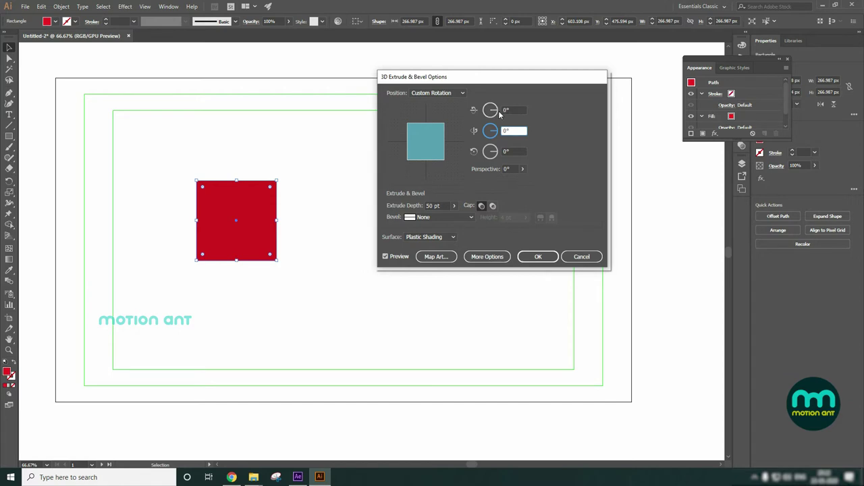
click(513, 109)
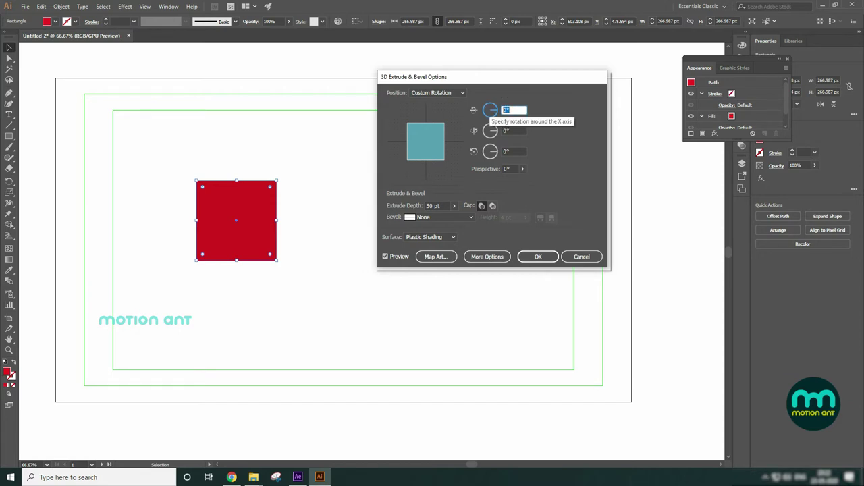
text(90)
click(511, 131)
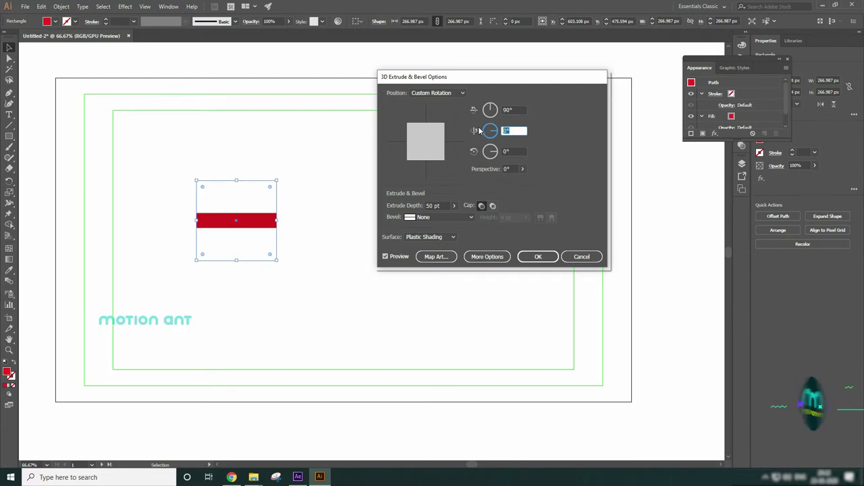
text(100)
click(519, 152)
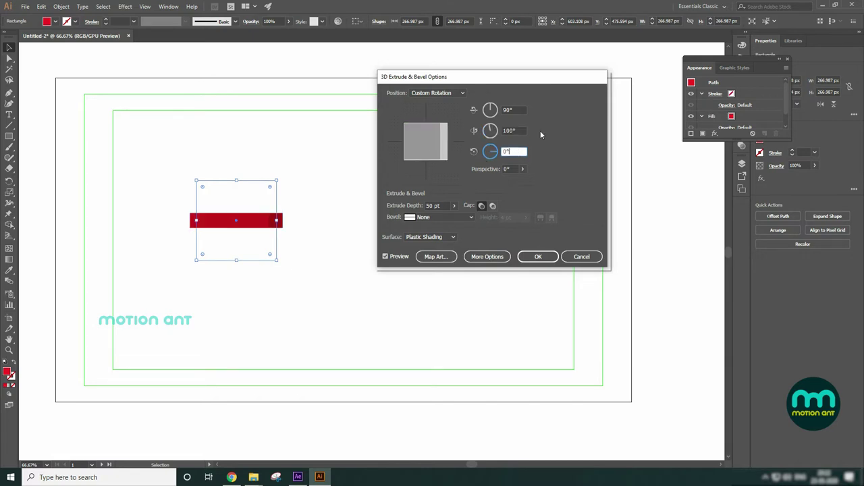
Experiment with rotations such as 73°/70° and 83°/53°/-69°.
click(492, 110)
click(492, 131)
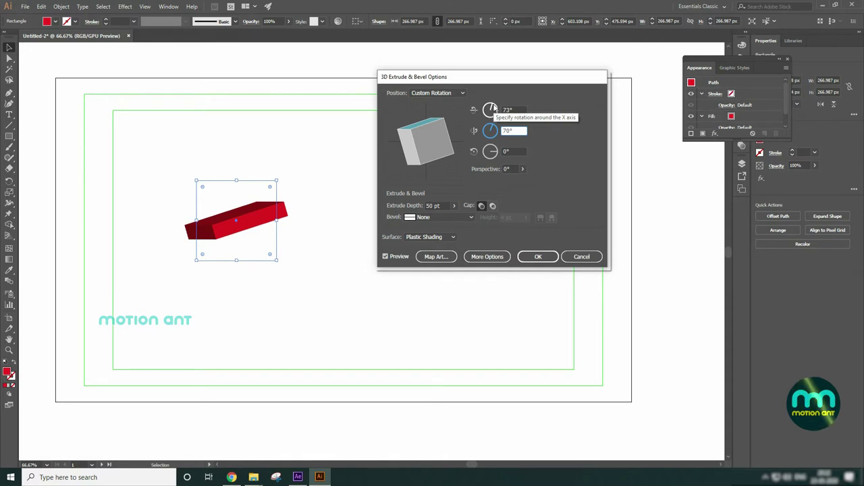
click(495, 105)
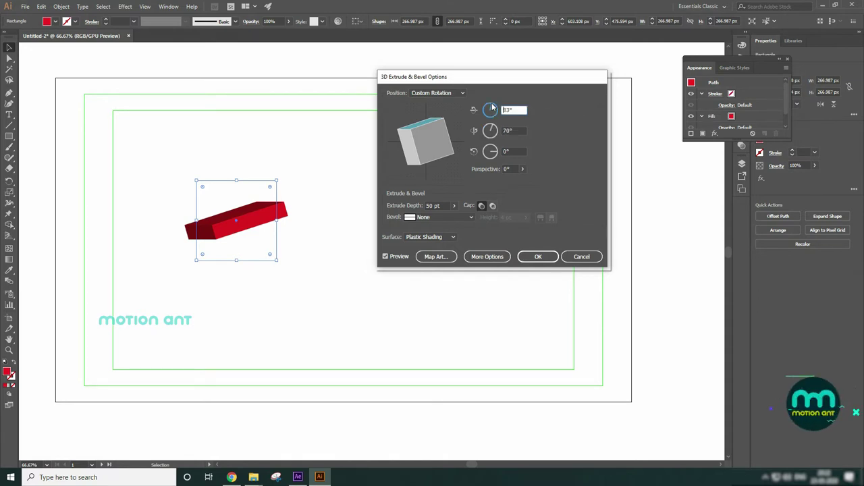
click(492, 105)
click(496, 130)
mouse_move(496, 131)
mouse_down()
mouse_move(487, 140)
mouse_move(493, 160)
mouse_up()
click(491, 106)
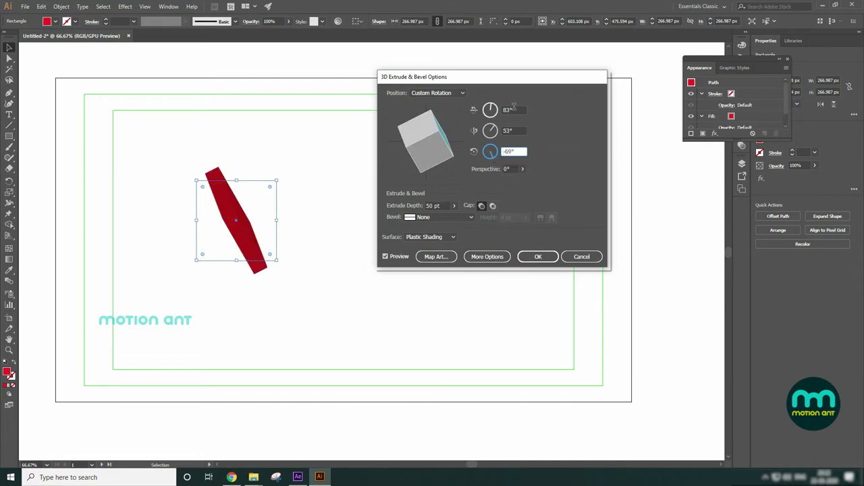
Reset all three rotation angles to 0°, then try small Z and Y spins.
key(Tab)
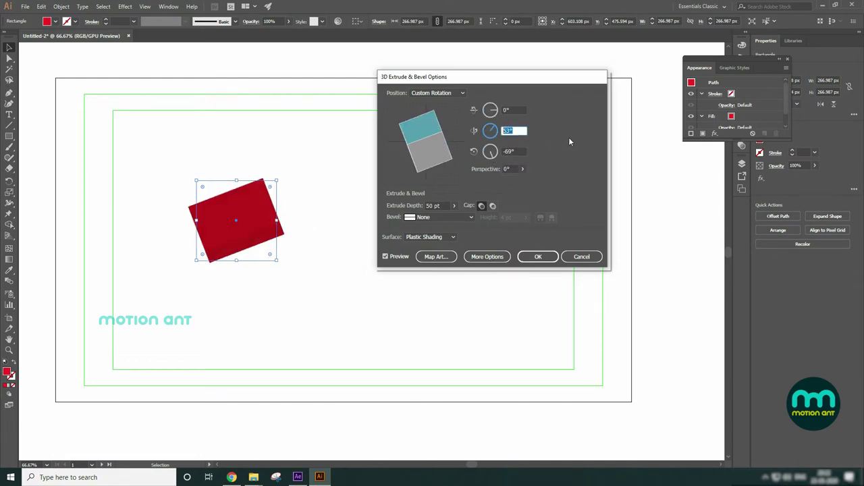
text(0)
key(Tab)
text(0)
click(515, 130)
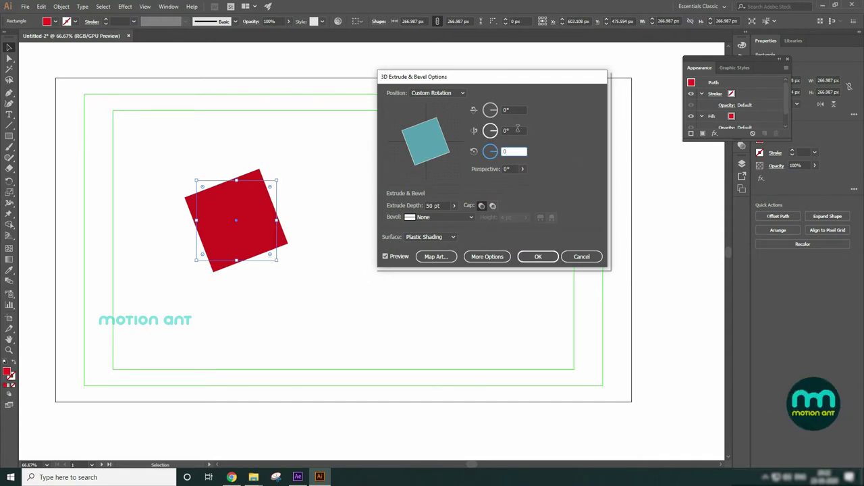
drag(498, 154, 493, 160)
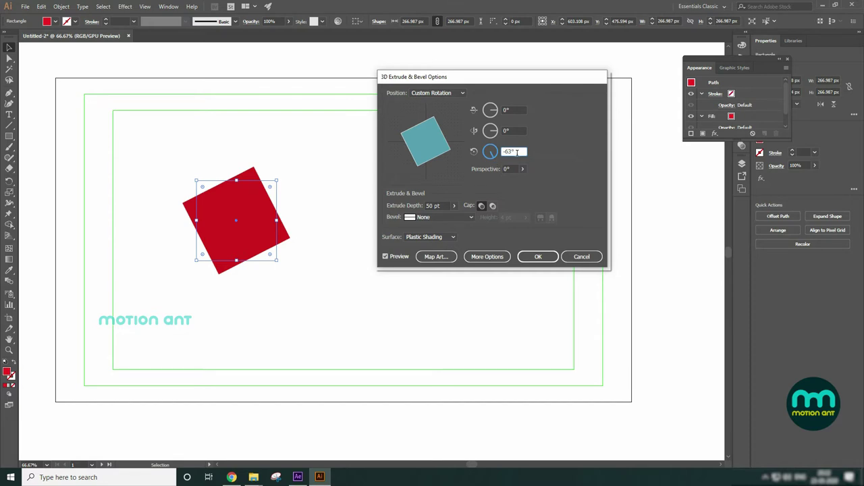
drag(495, 132, 492, 117)
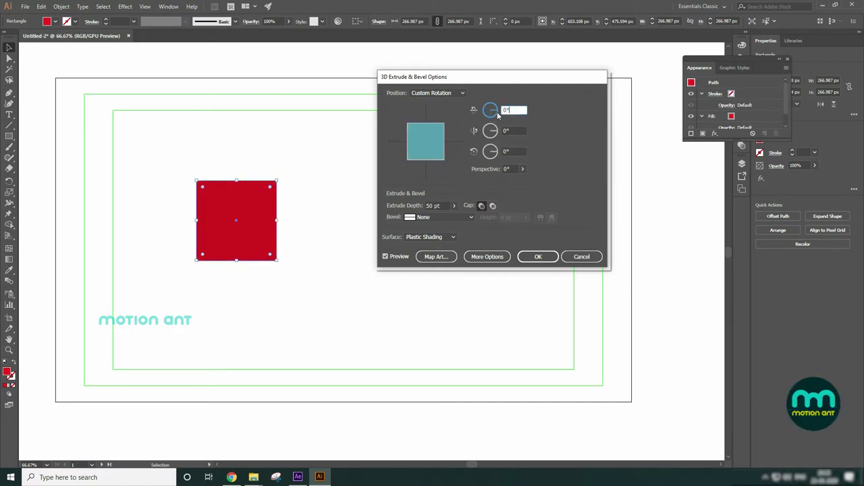
text(0)
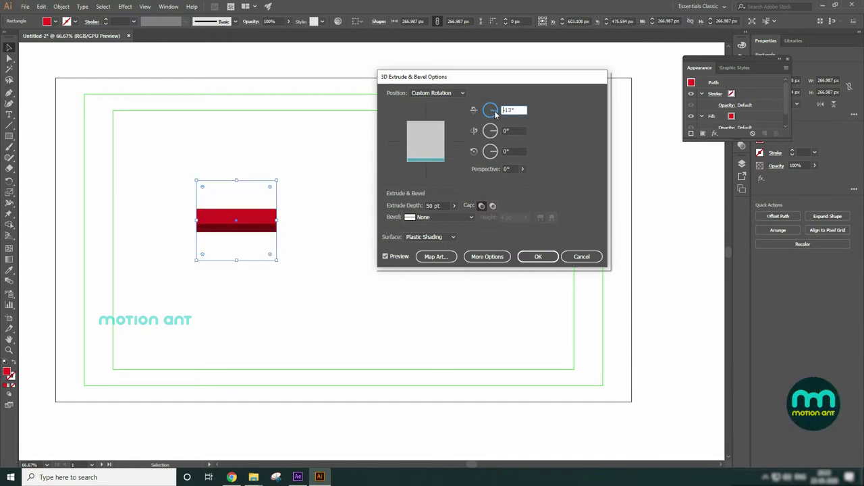
click(523, 170)
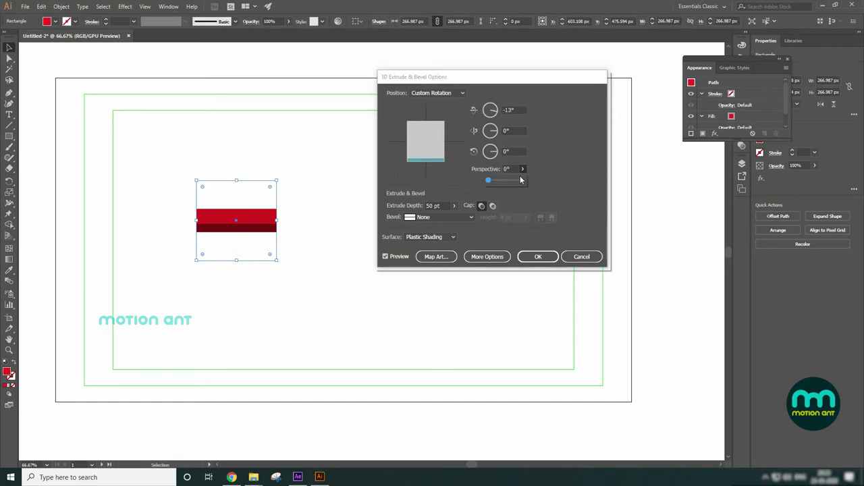
drag(494, 183, 501, 184)
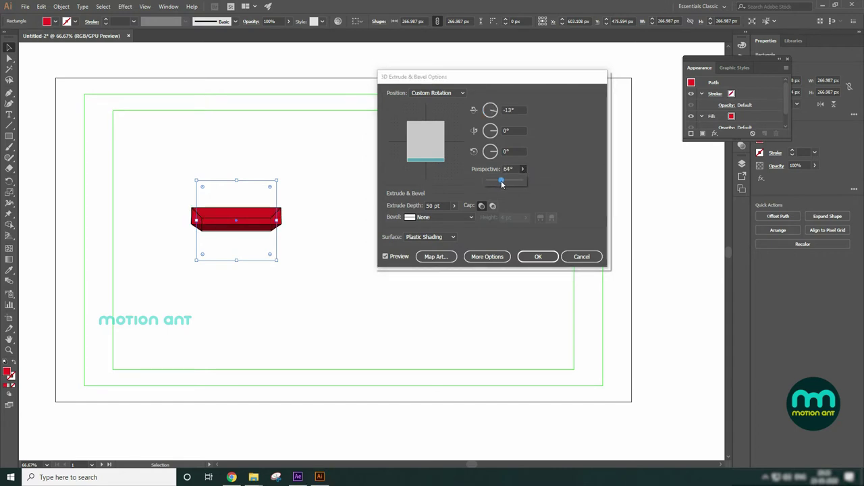
click(454, 184)
drag(417, 140, 424, 128)
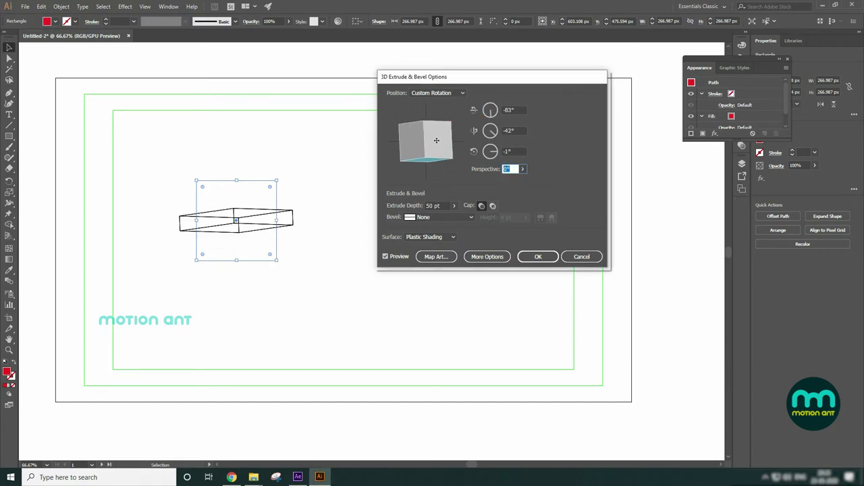
drag(424, 128, 517, 110)
click(511, 111)
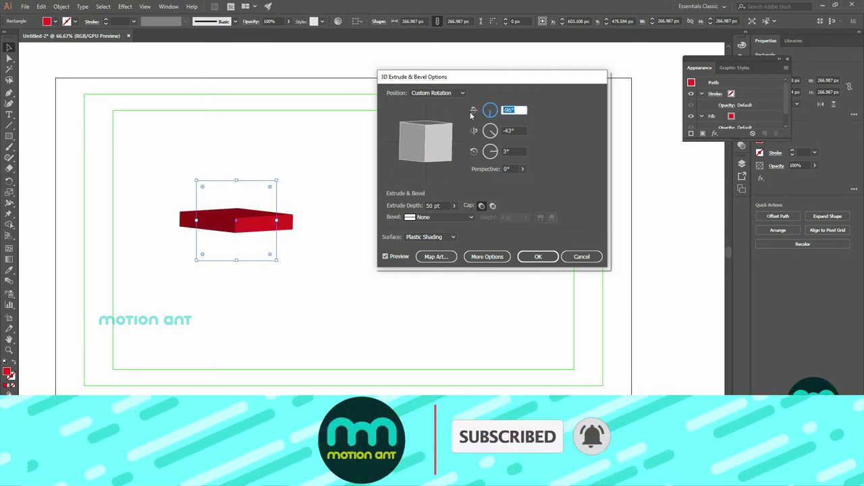
text(0)
key(Tab)
text(0)
key(Tab)
text(0)
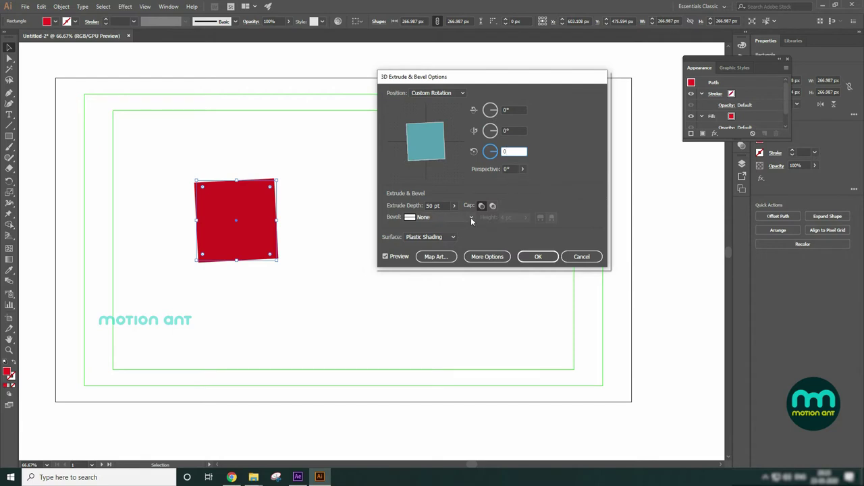
Lengthen the extrusion depth to 972 pt while re-angling the block.
click(453, 206)
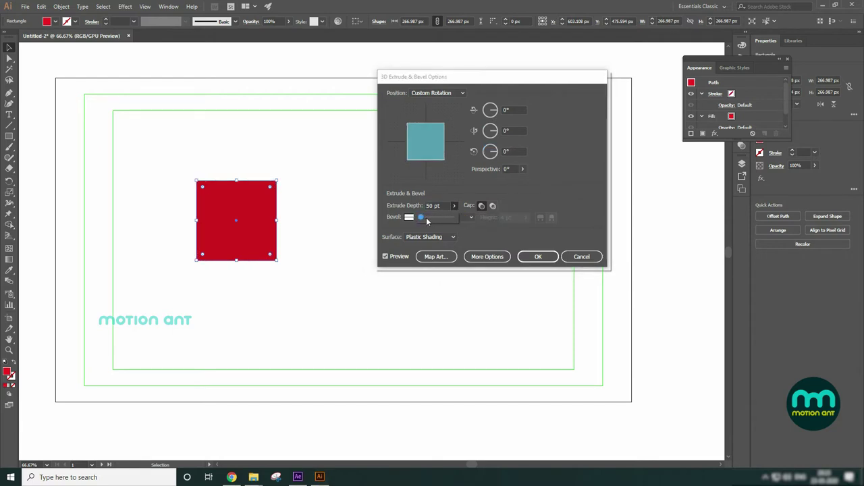
drag(428, 144, 432, 143)
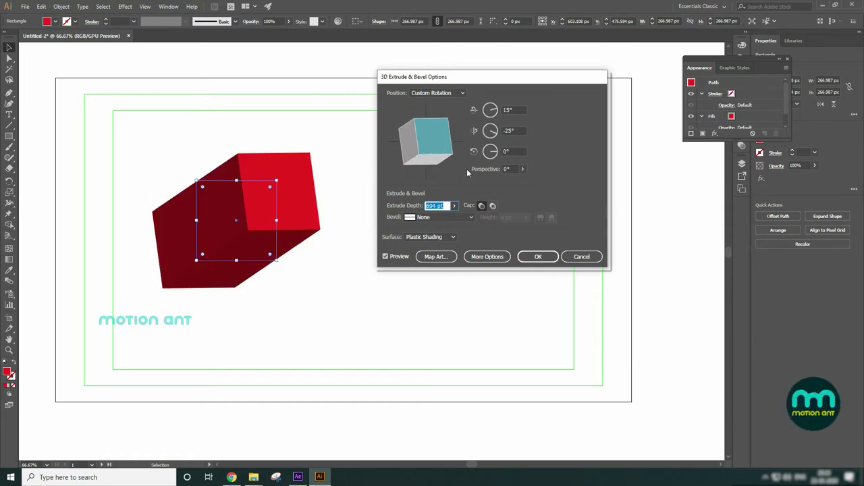
click(453, 205)
drag(430, 217, 438, 217)
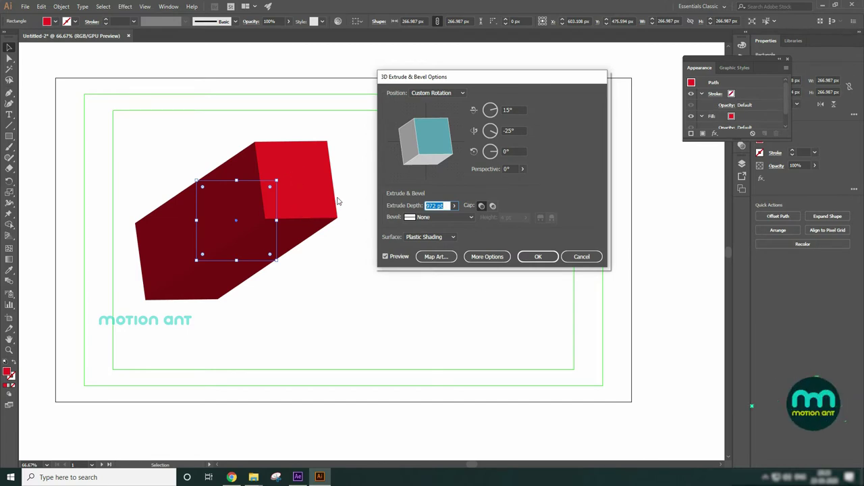
Toggle Cap Off then On, tilting the solid prism to 16°, -32°, 13°.
click(493, 206)
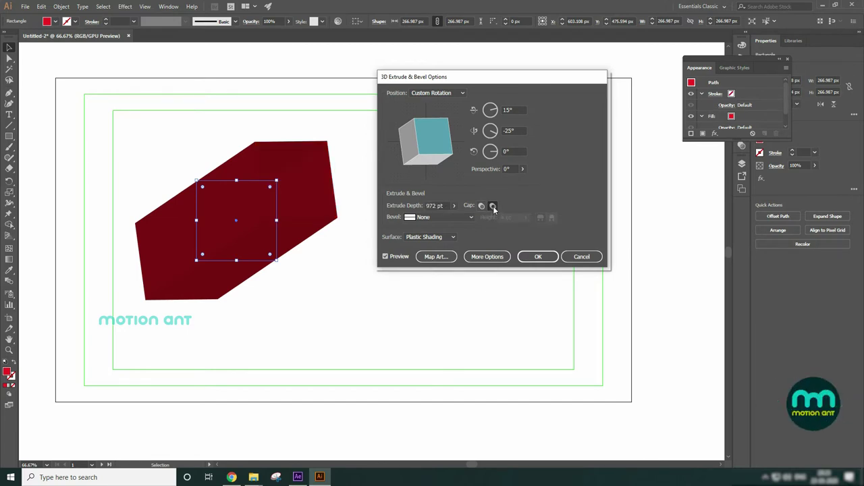
drag(427, 128, 425, 139)
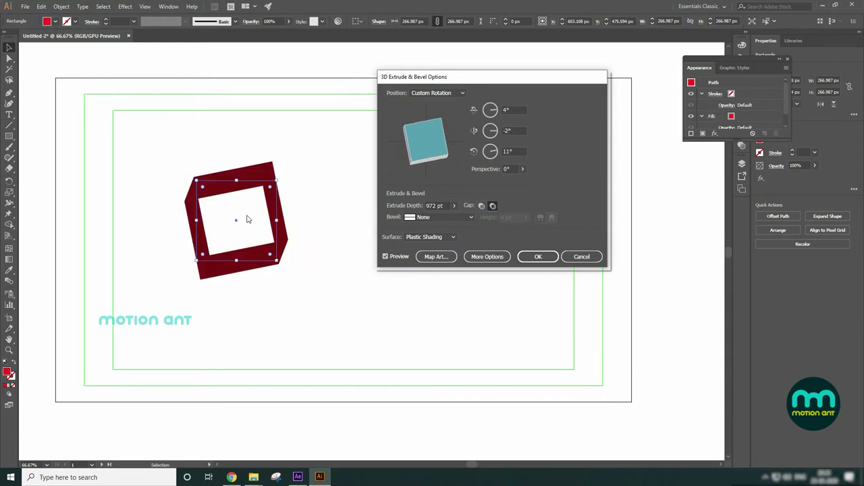
click(483, 206)
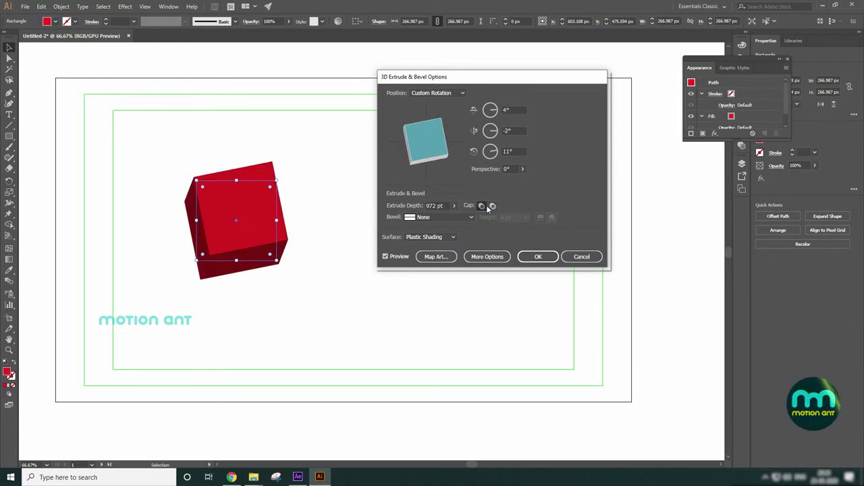
drag(429, 145, 440, 166)
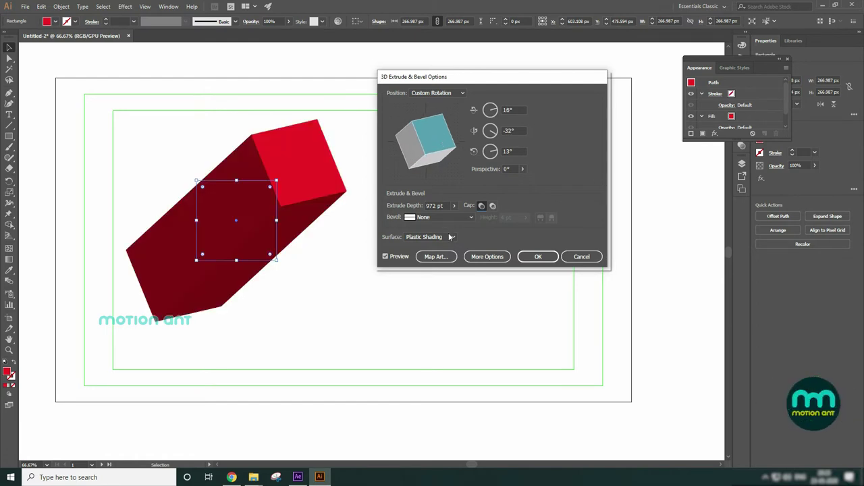
Try Classic, Complex 1, Complex 2, Cove and Jaggy bevels; rotate to 9°, -64°, 21°.
click(471, 216)
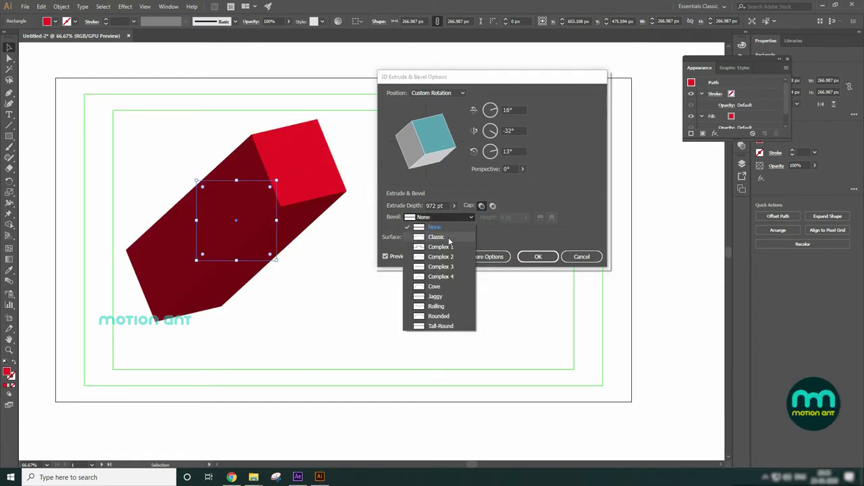
click(449, 238)
click(452, 217)
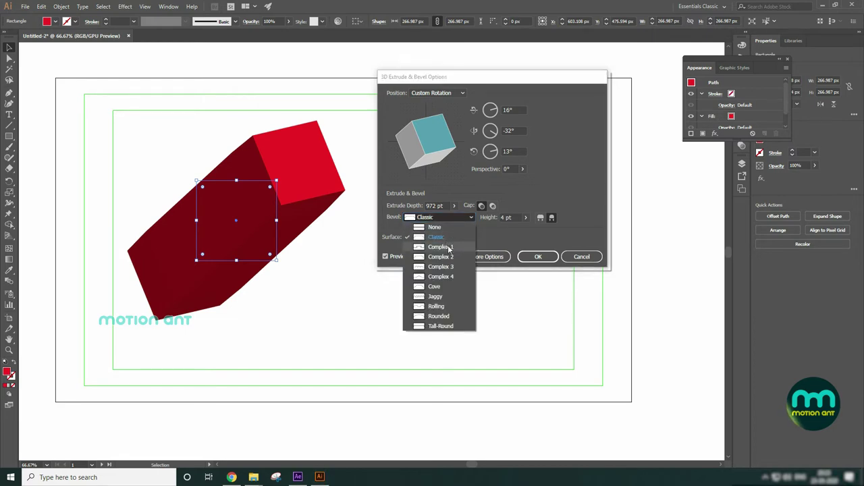
click(448, 247)
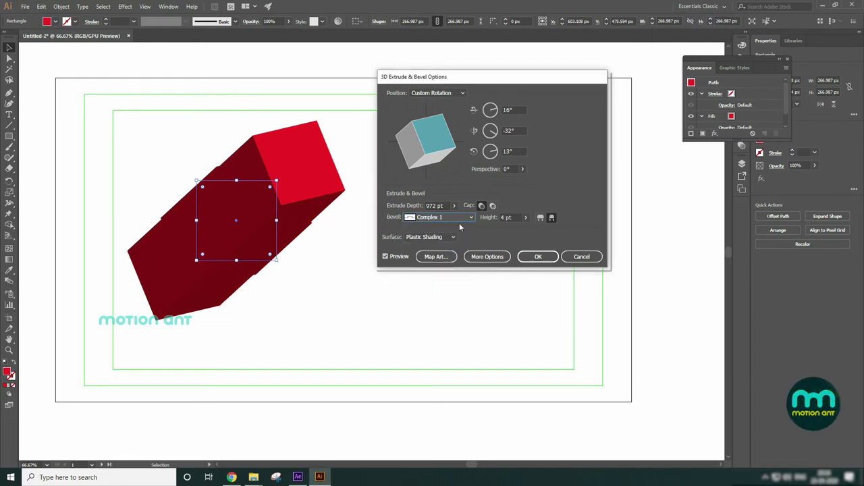
click(458, 222)
click(458, 258)
click(452, 218)
click(453, 285)
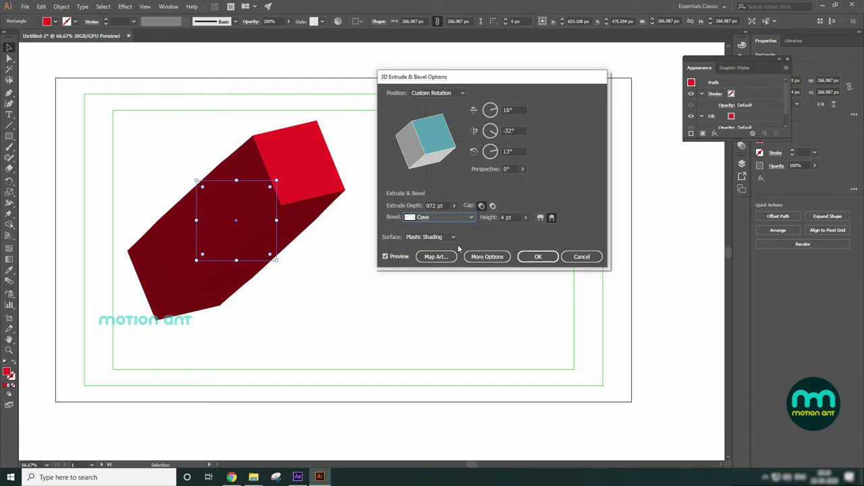
click(447, 222)
click(452, 295)
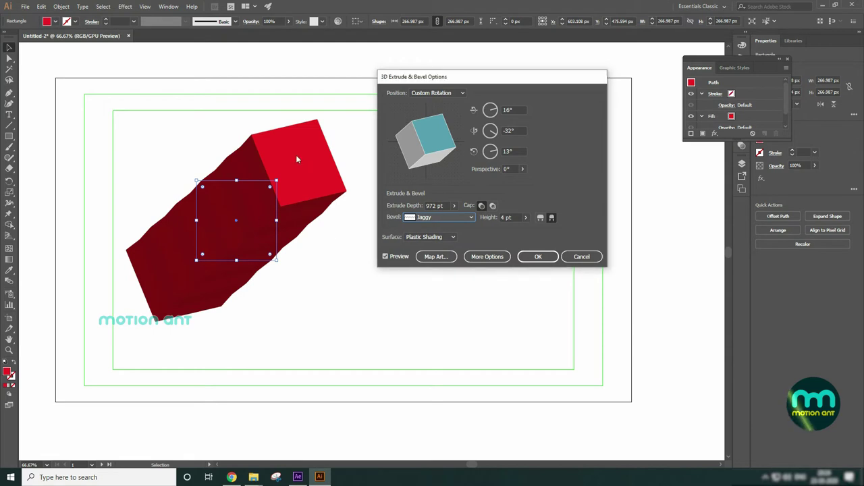
drag(432, 135, 411, 139)
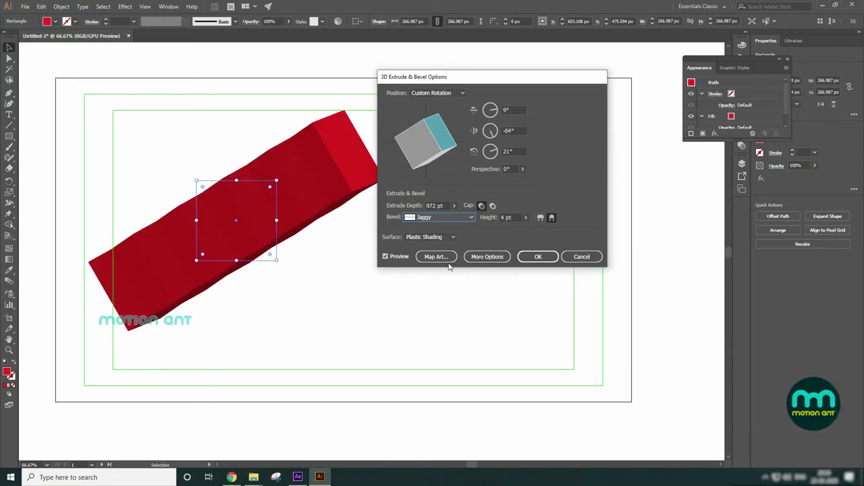
Try the Rounded and Tall-Round bevels, then return to Classic.
click(445, 218)
click(438, 323)
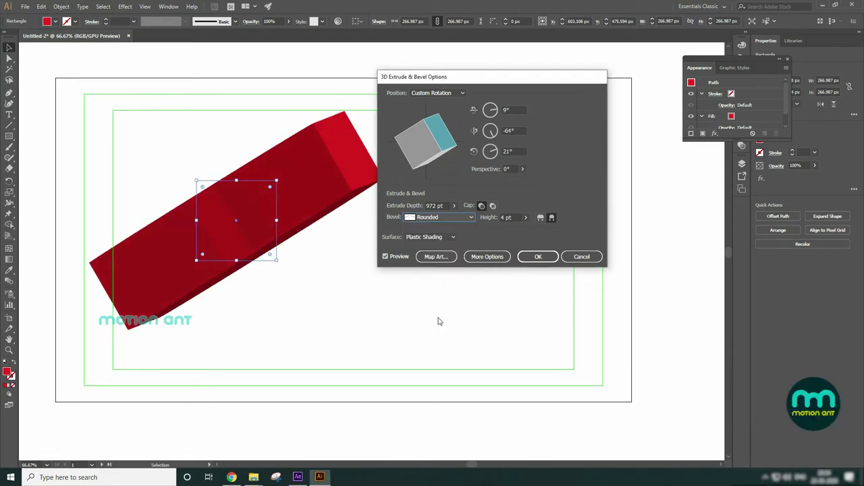
click(429, 218)
click(447, 326)
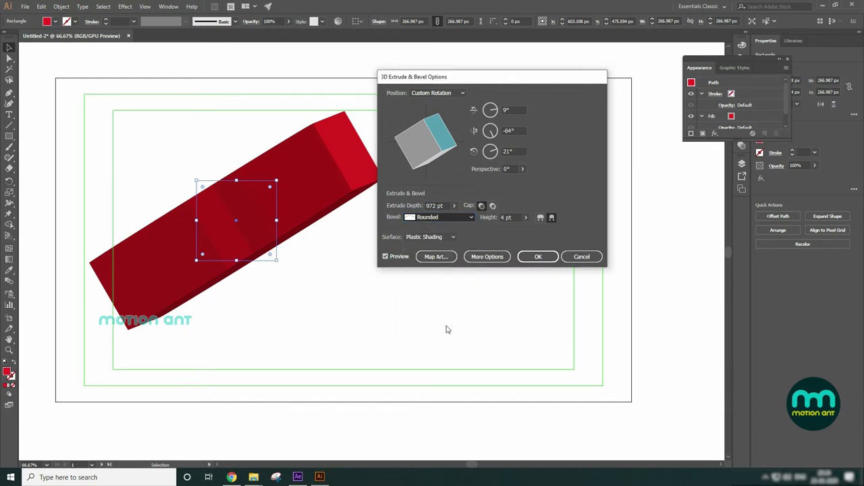
click(439, 219)
click(436, 237)
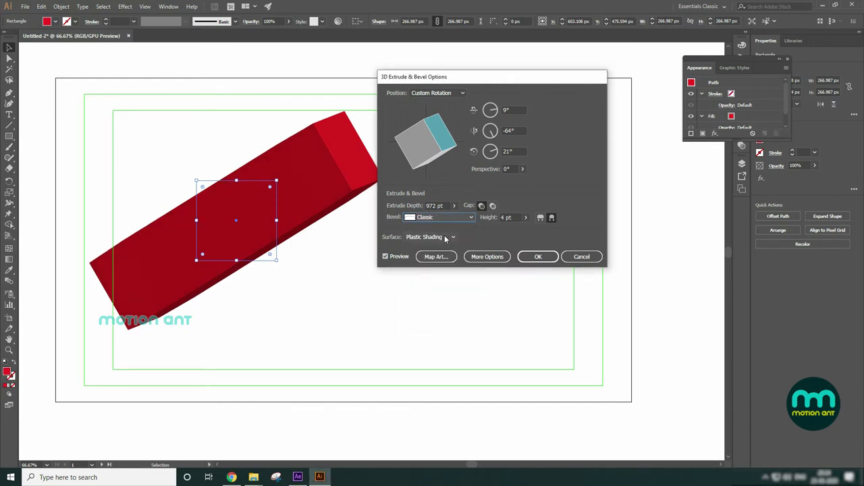
click(443, 218)
click(435, 228)
click(448, 216)
click(437, 237)
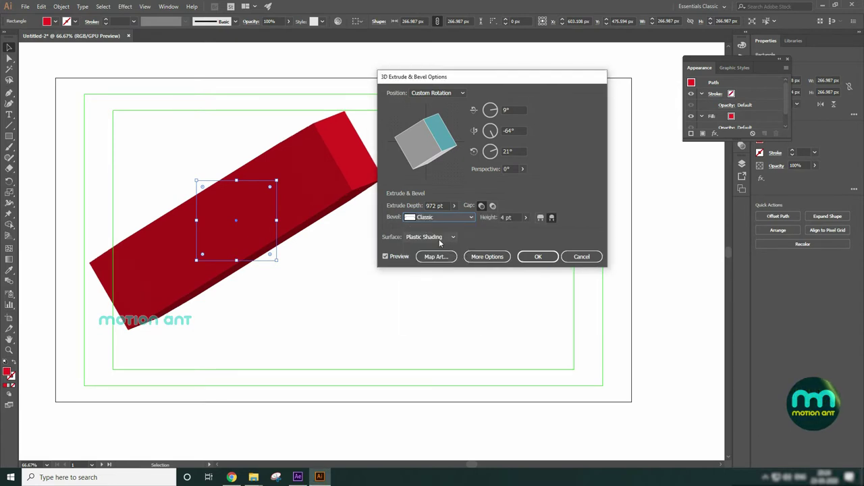
Set a Complex 1 bevel at 41 pt height with Bevel Extent Out.
click(525, 217)
drag(507, 230, 505, 231)
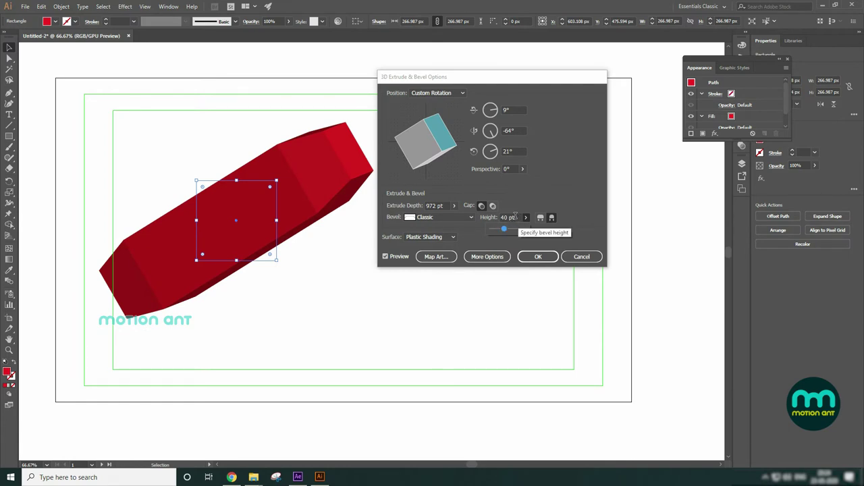
click(442, 217)
click(440, 247)
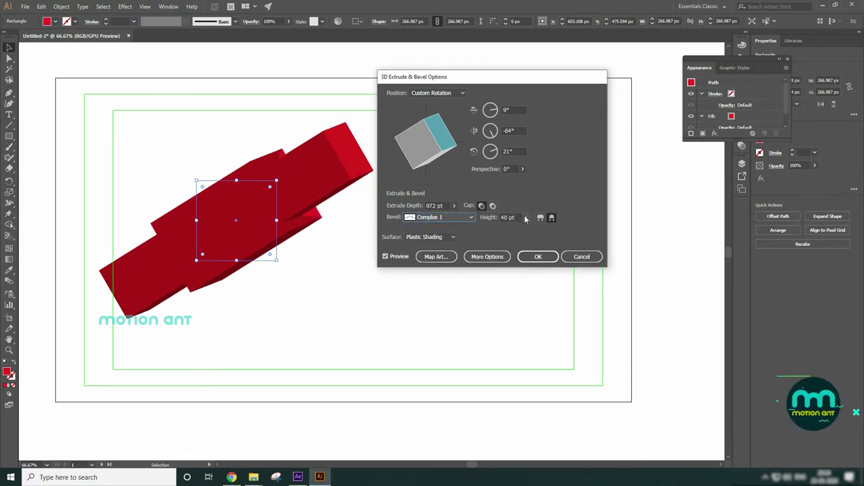
click(525, 217)
mouse_move(505, 231)
mouse_down()
mouse_move(513, 231)
mouse_move(505, 229)
mouse_up()
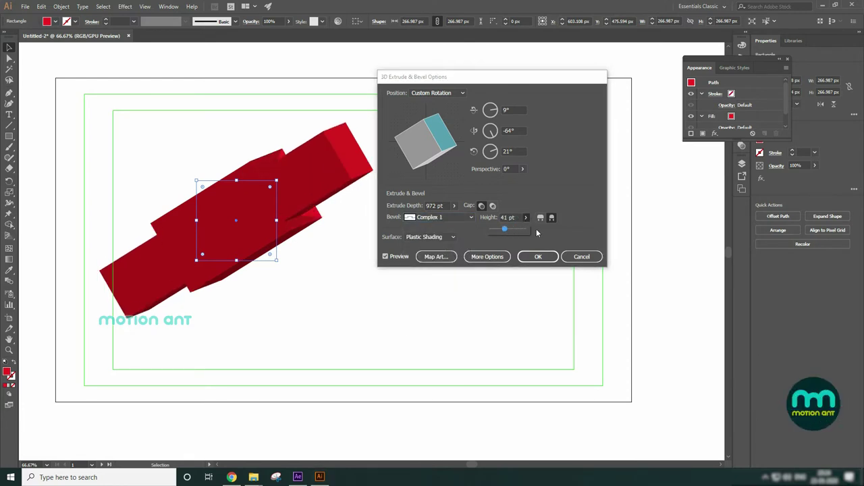
click(539, 218)
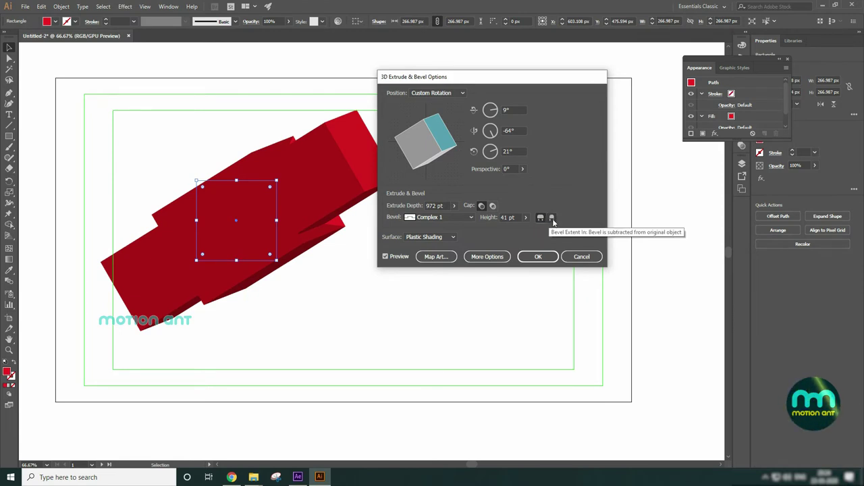
click(553, 219)
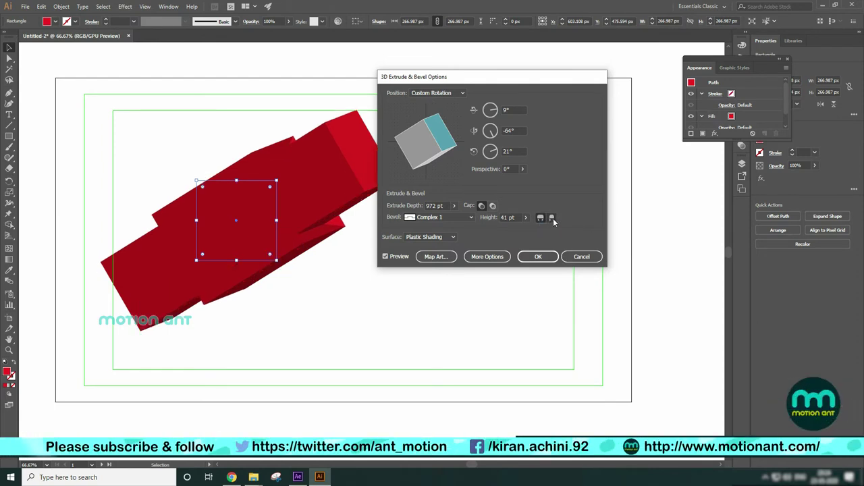
click(540, 218)
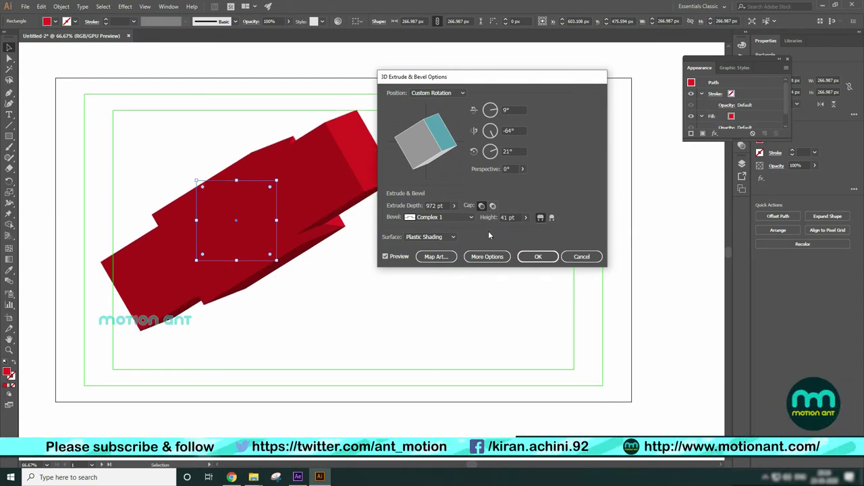
Compare Wireframe and Plastic Shading surfaces, settling on Diffuse Shading.
click(451, 237)
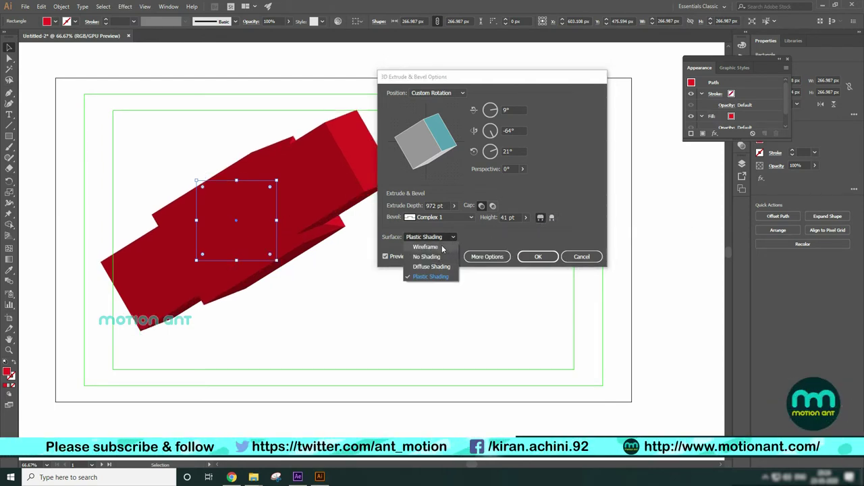
click(426, 246)
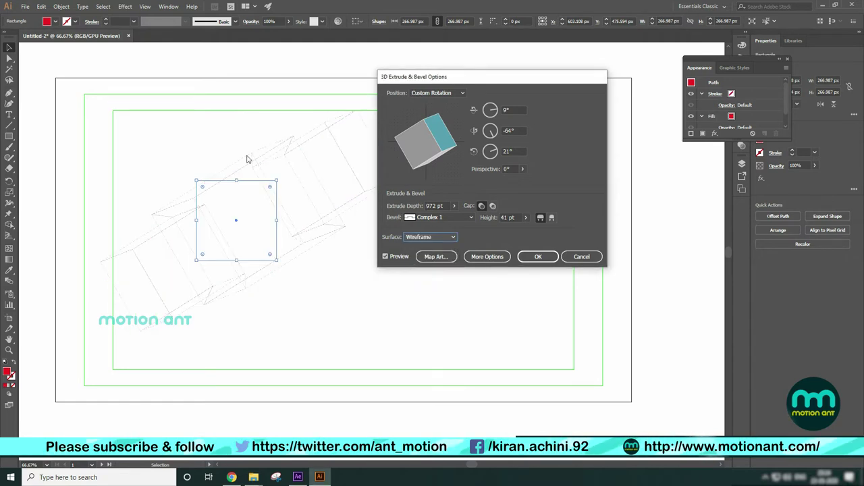
click(432, 237)
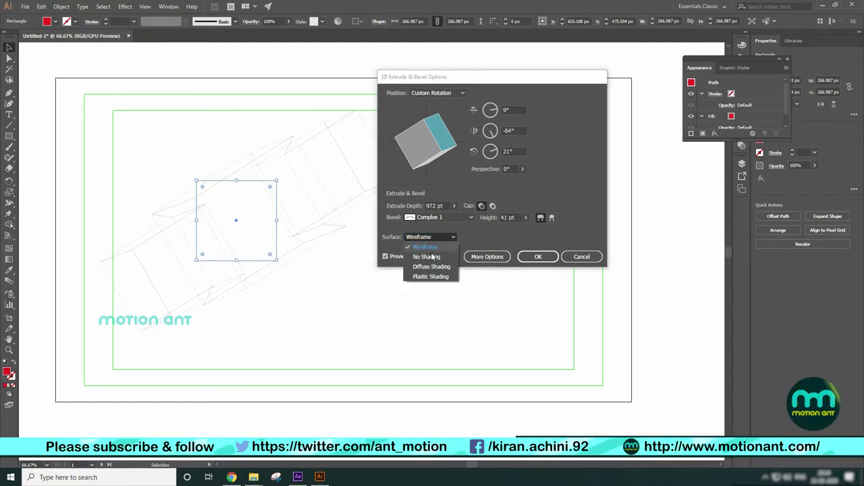
click(437, 266)
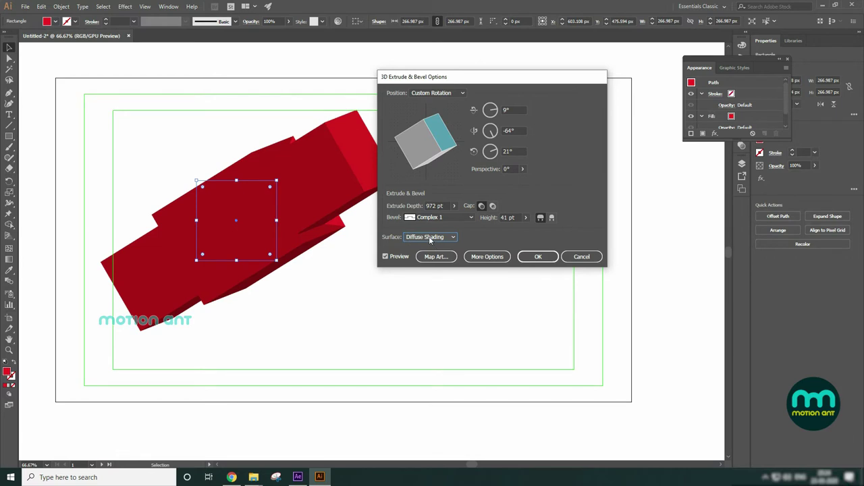
click(430, 238)
click(433, 246)
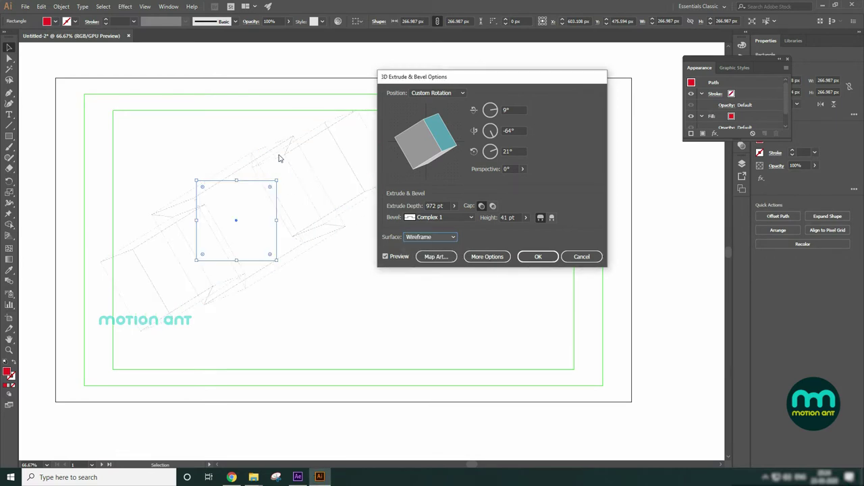
click(439, 237)
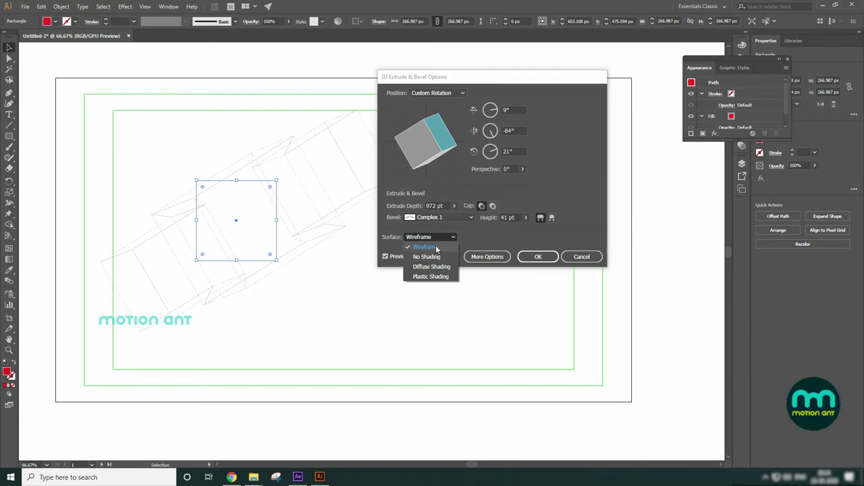
click(445, 277)
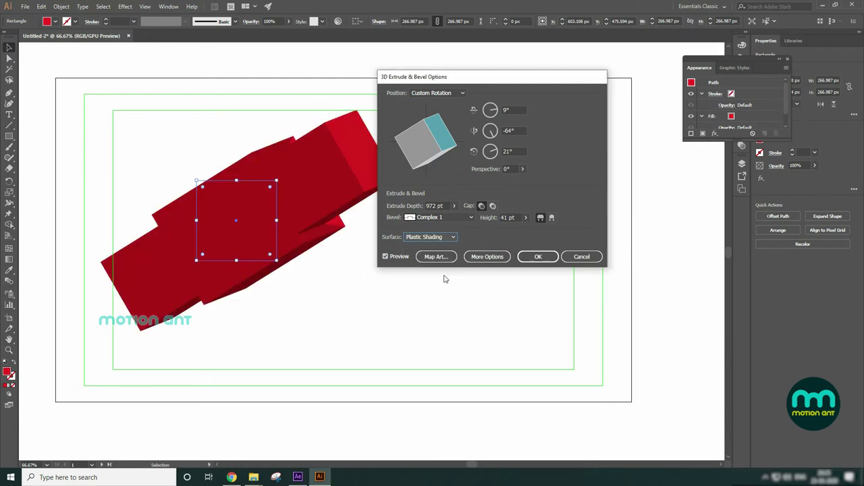
click(426, 242)
click(438, 271)
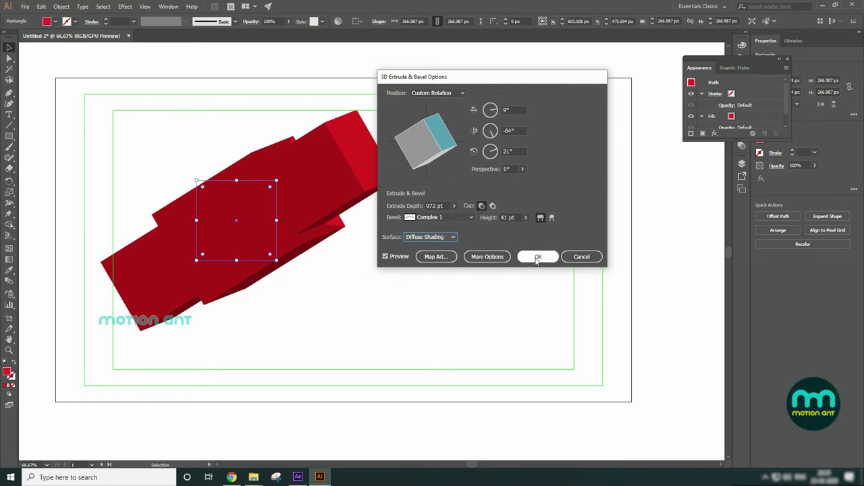
Preview the Front, Back, Left and Right position presets.
click(446, 93)
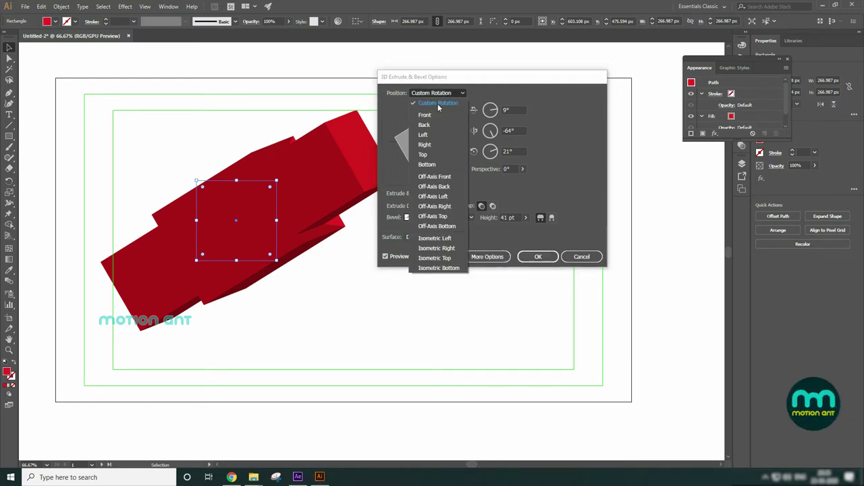
click(424, 115)
click(432, 93)
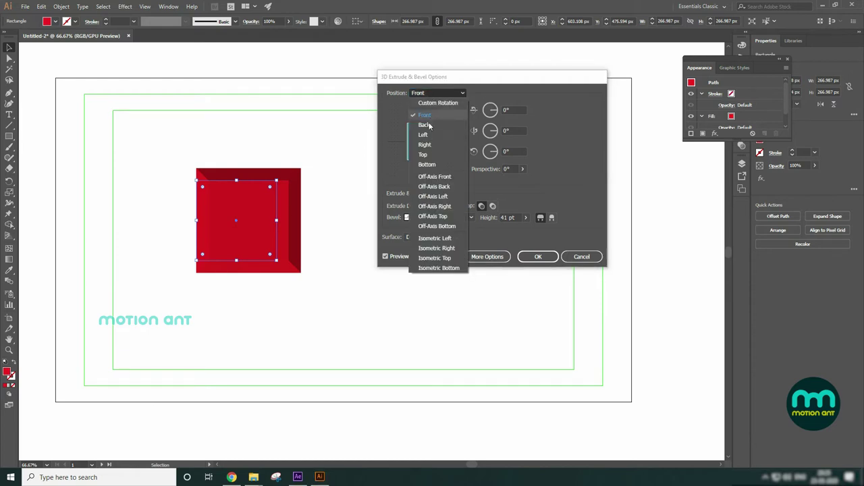
click(424, 124)
click(427, 94)
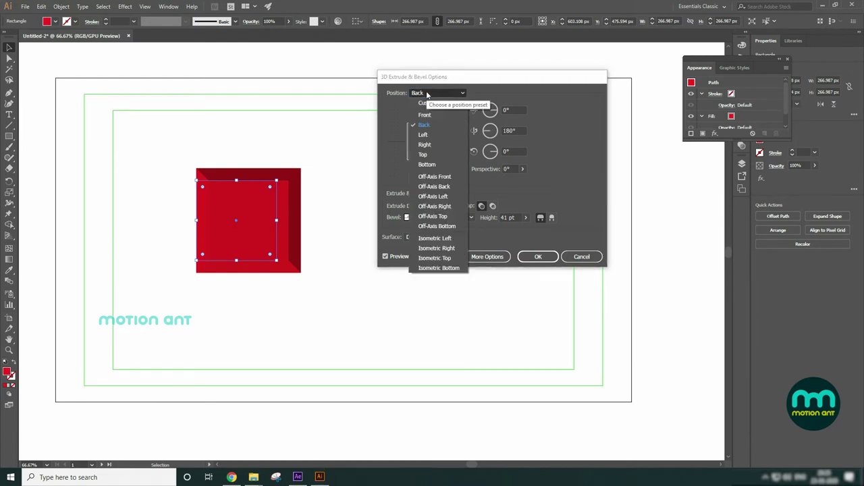
click(431, 134)
click(433, 95)
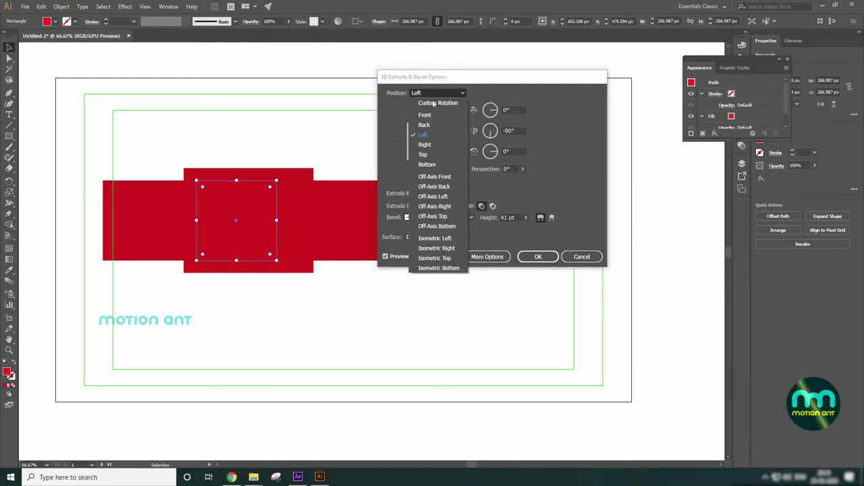
click(435, 145)
Try Off-Axis Front and Isometric Top, then cancel the 3D effect and delete the square.
click(433, 94)
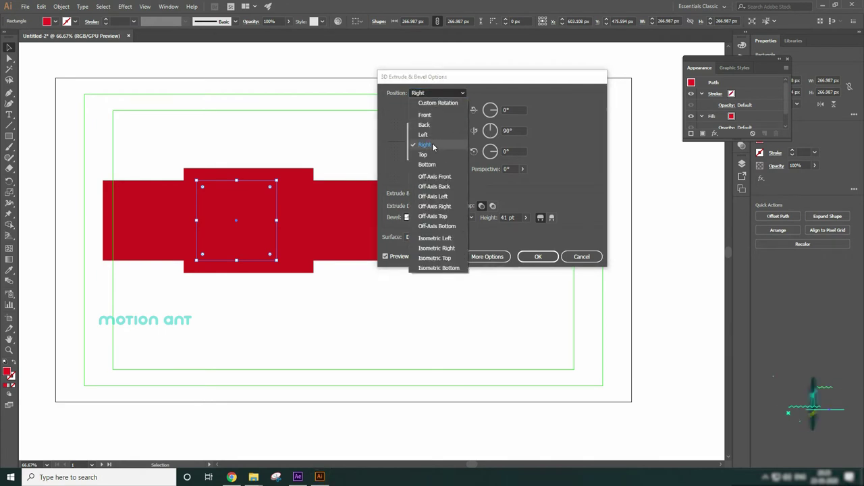
click(437, 177)
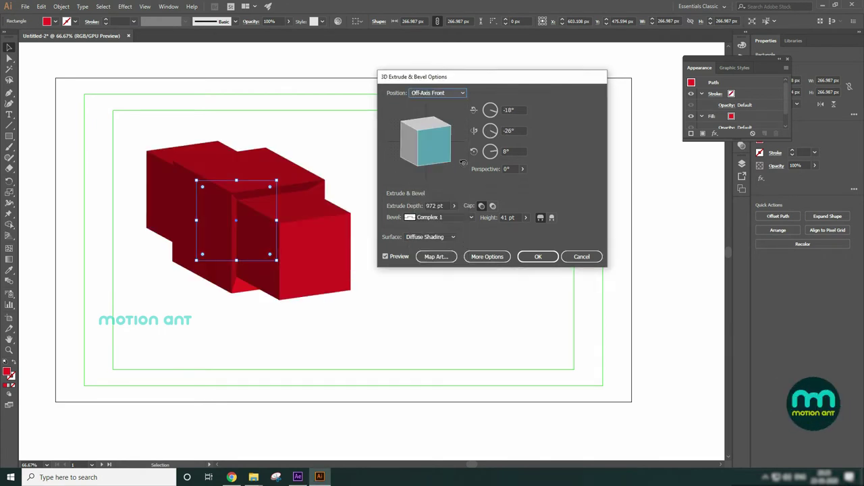
drag(439, 138, 430, 141)
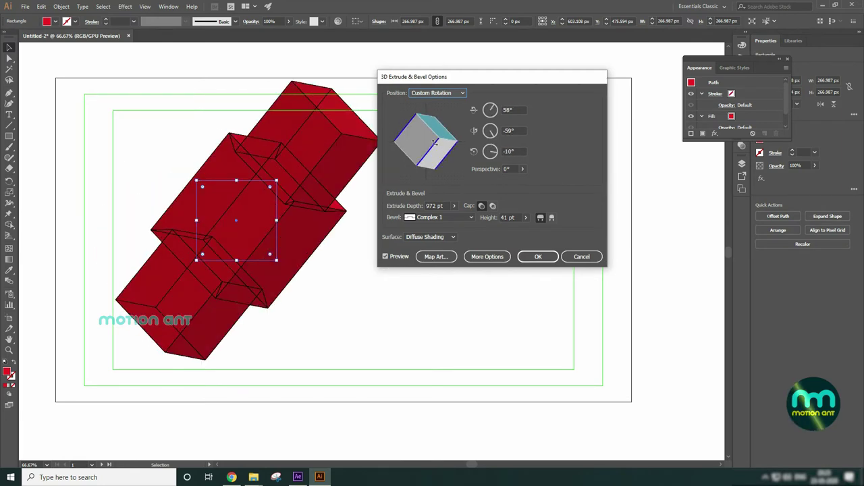
click(437, 92)
click(449, 259)
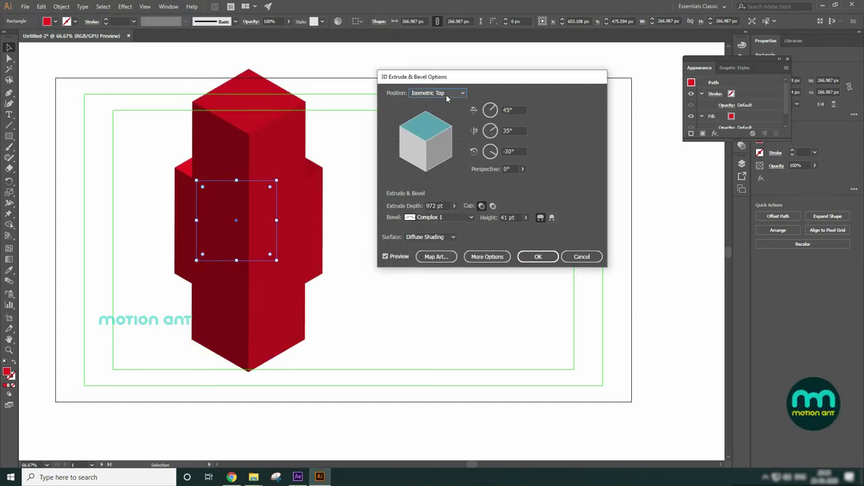
click(584, 259)
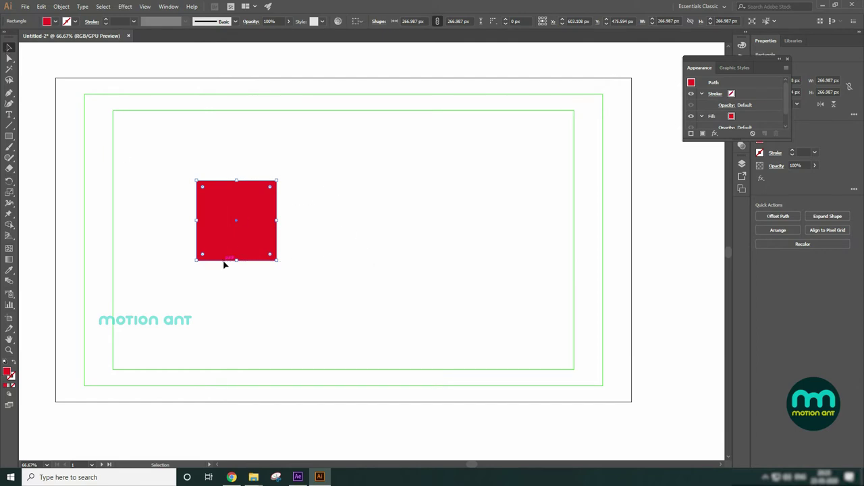
key(Delete)
Add MOTION ANT text on the artboard at 200 pt.
click(9, 115)
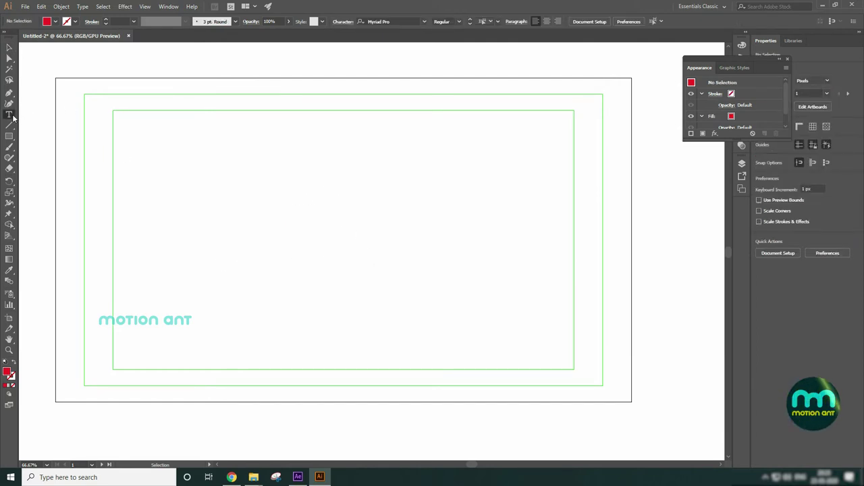
click(200, 225)
text(MOTION ANT)
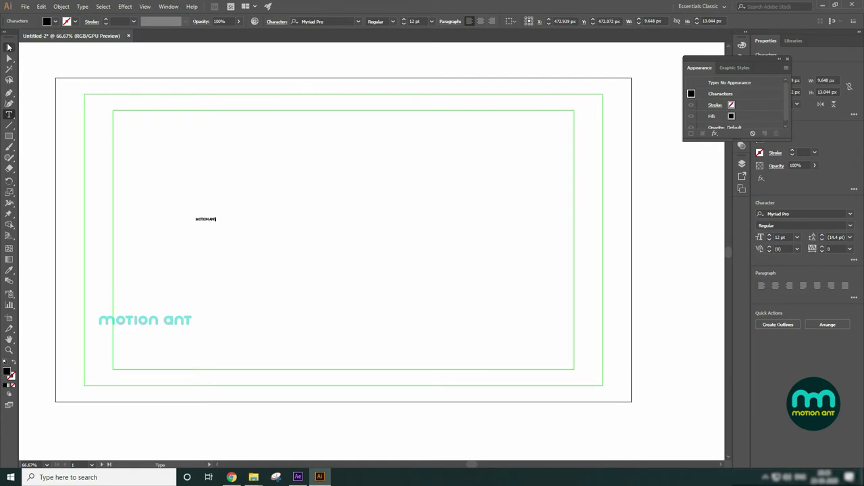
key(Escape)
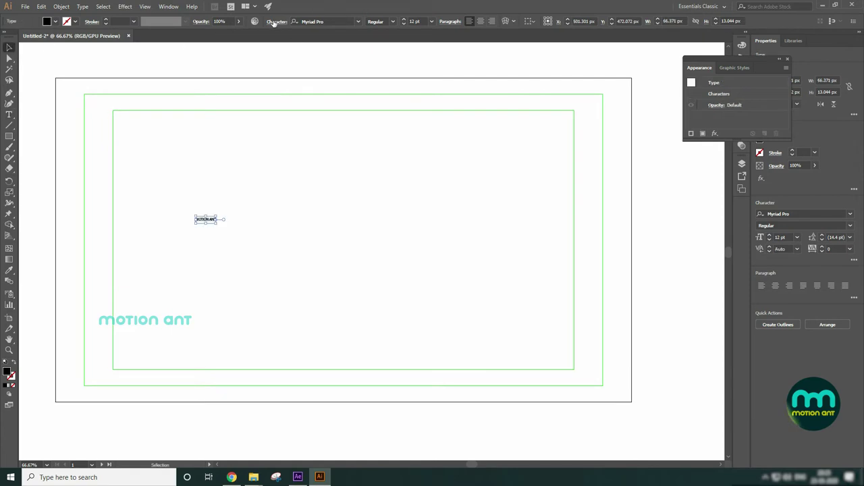
click(417, 21)
double_click(417, 21)
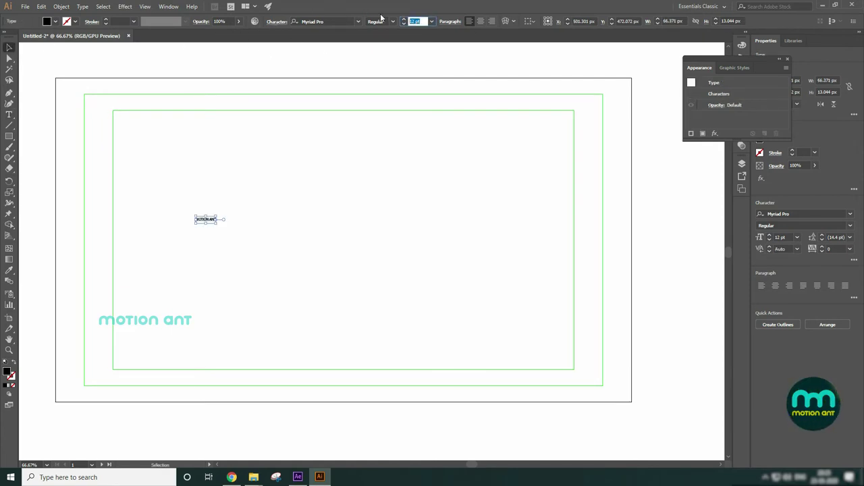
text(200)
key(Return)
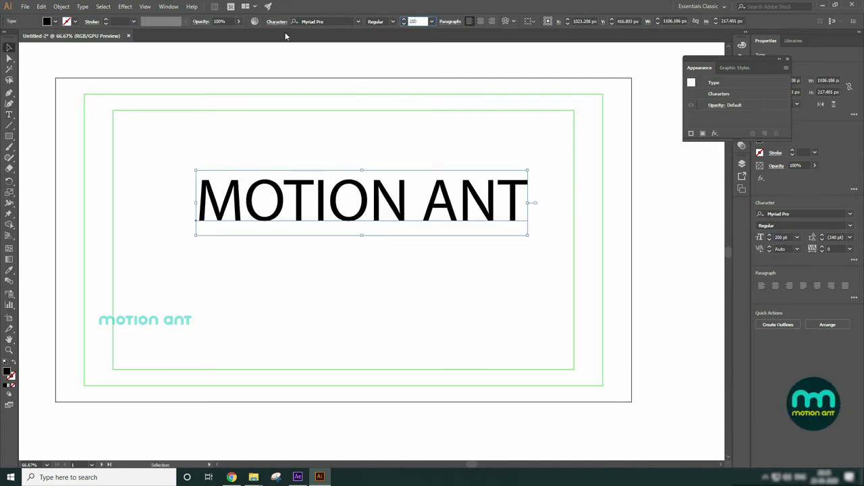
Set MOTION ANT in Amity Jack, move it lower and fill it orange.
click(358, 21)
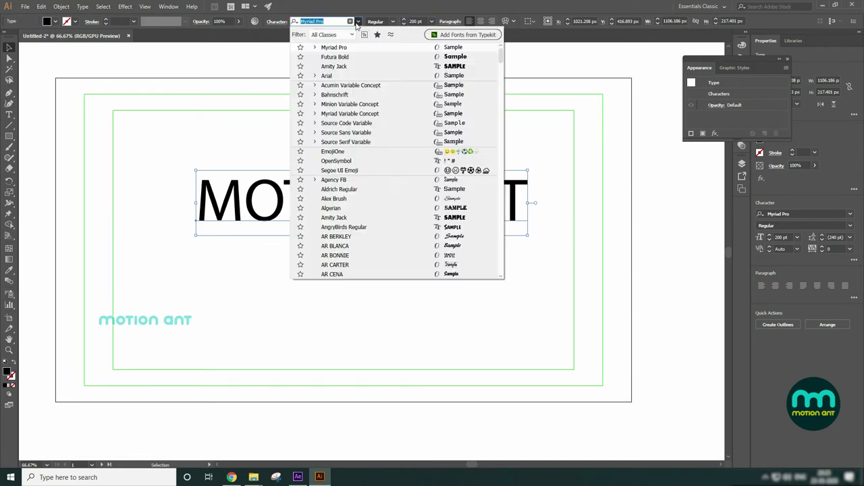
click(349, 67)
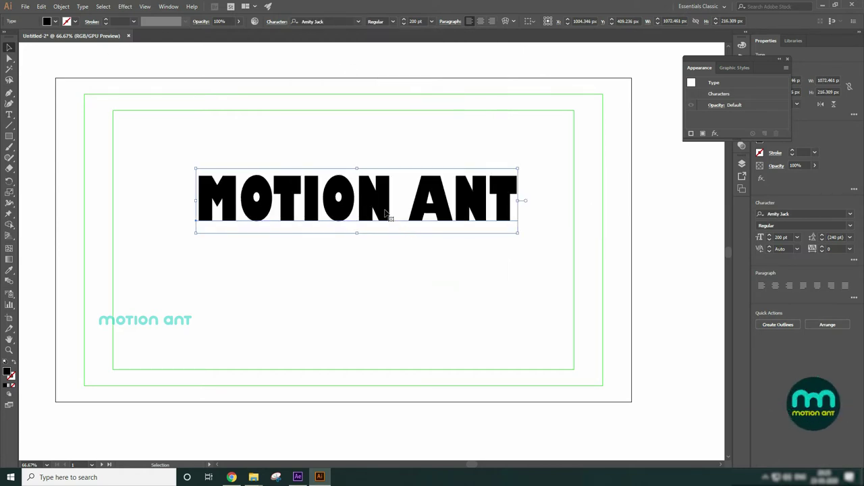
drag(386, 214, 374, 251)
click(57, 21)
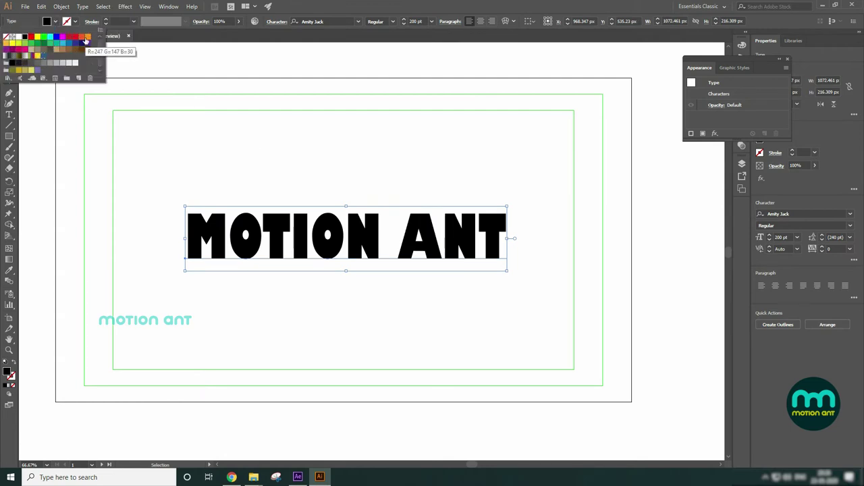
click(85, 37)
click(553, 229)
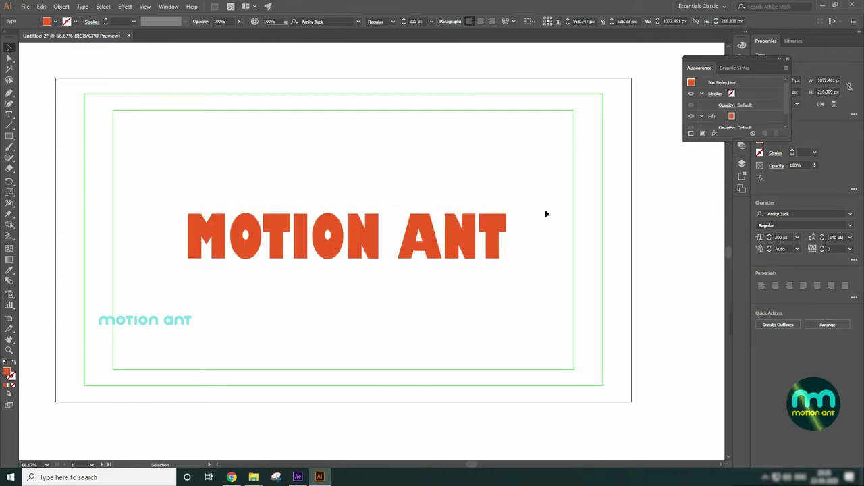
click(482, 256)
click(124, 7)
mouse_move(169, 57)
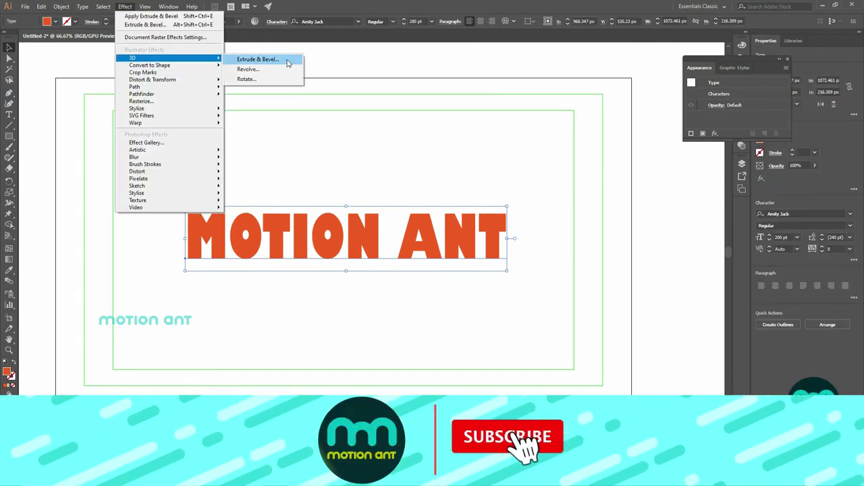
Preview a 3D Extrude & Bevel on MOTION ANT with 500 pt depth.
click(287, 62)
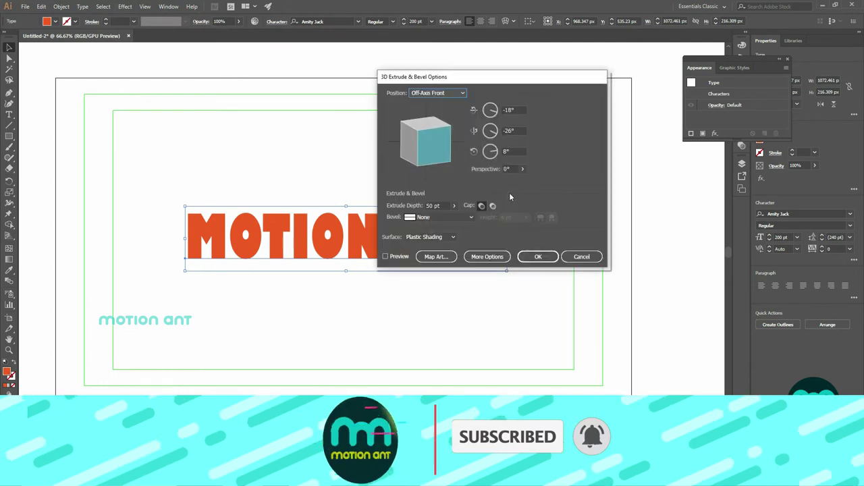
drag(461, 72, 523, 72)
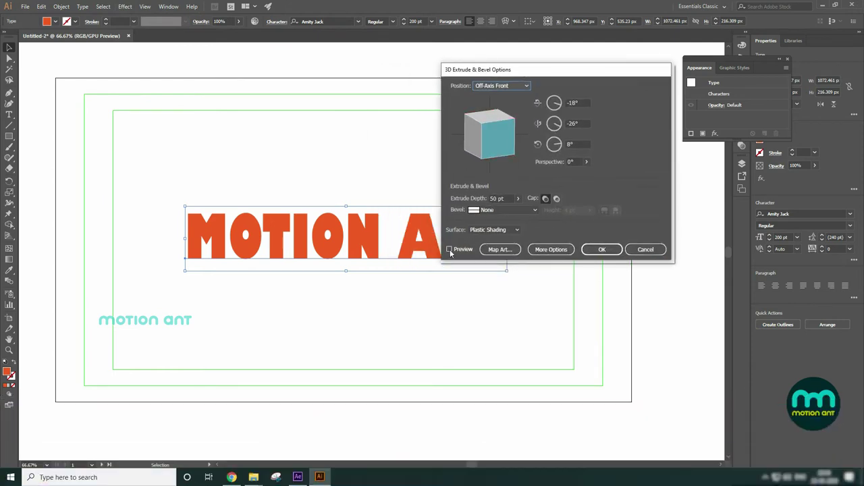
click(449, 250)
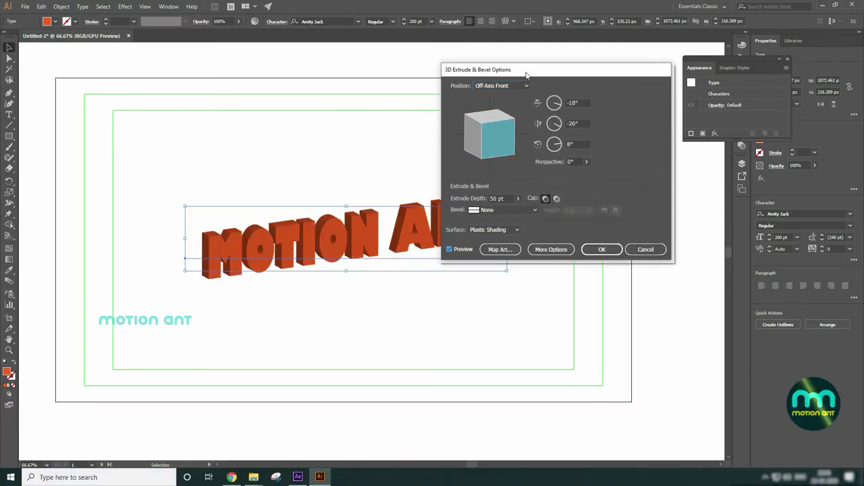
drag(520, 69, 567, 71)
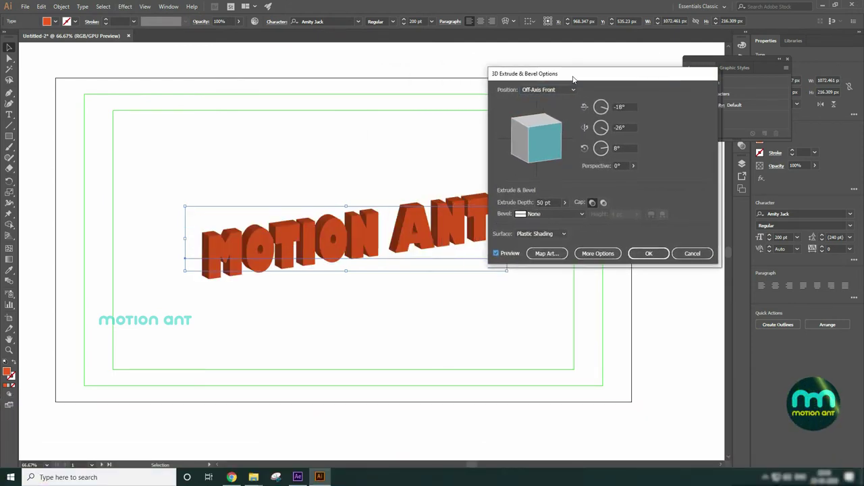
click(565, 201)
drag(537, 212, 539, 213)
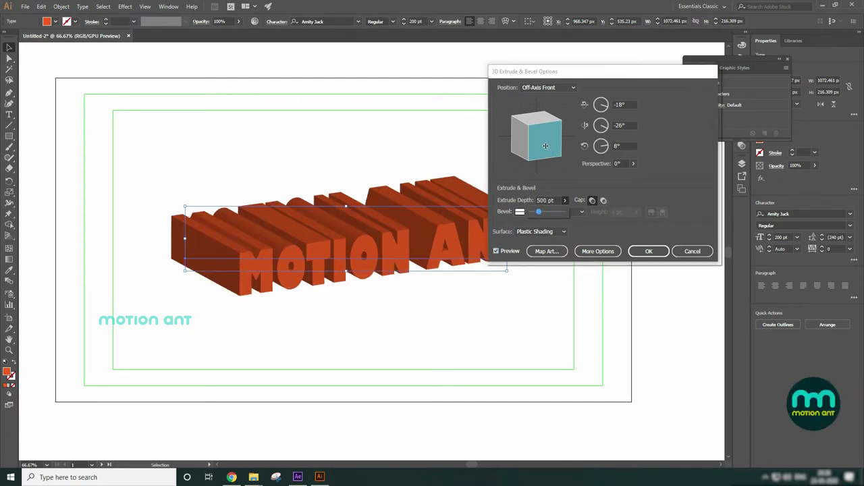
drag(546, 146, 542, 142)
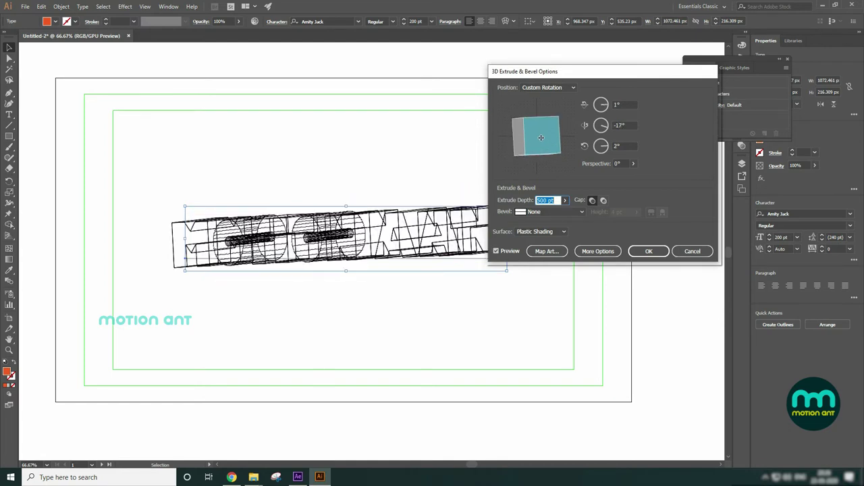
drag(543, 142, 542, 139)
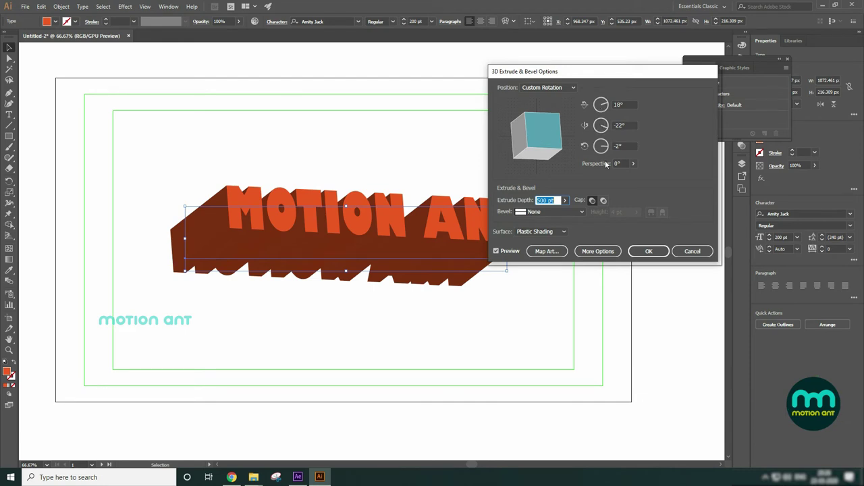
Adjust the perspective and re-angle the 3D text to about 18°, -20°, -2°.
click(633, 164)
drag(610, 177, 618, 178)
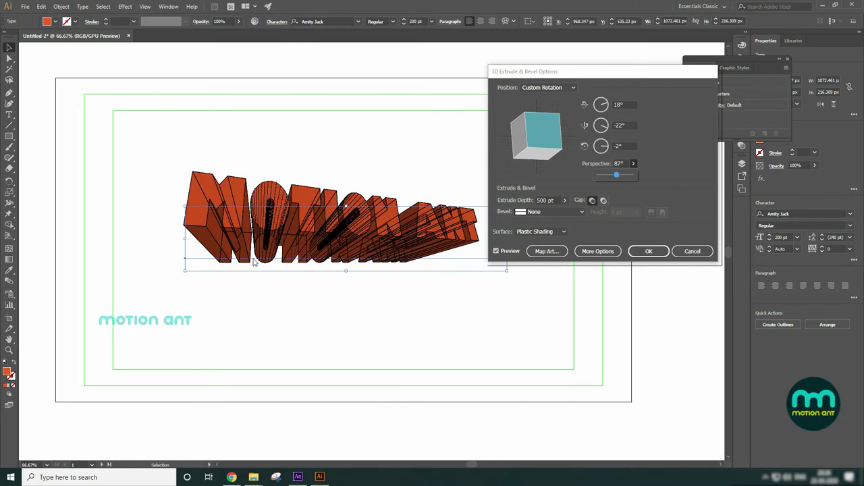
drag(613, 178, 608, 175)
drag(543, 144, 531, 130)
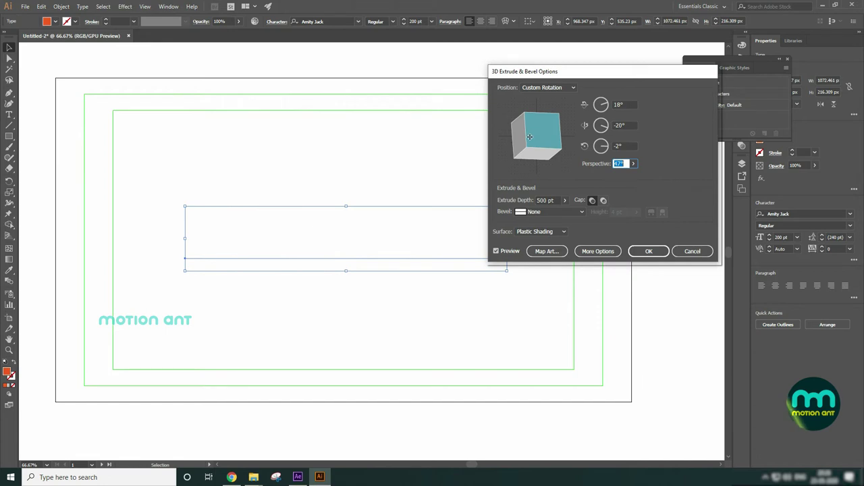
Apply the extrusion and enlarge MOTION ANT proportionally to 266 pt.
drag(580, 76, 655, 101)
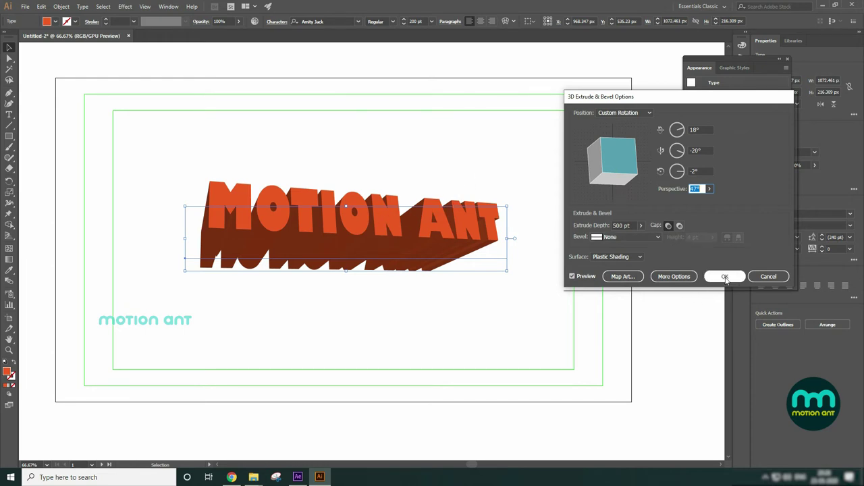
click(725, 277)
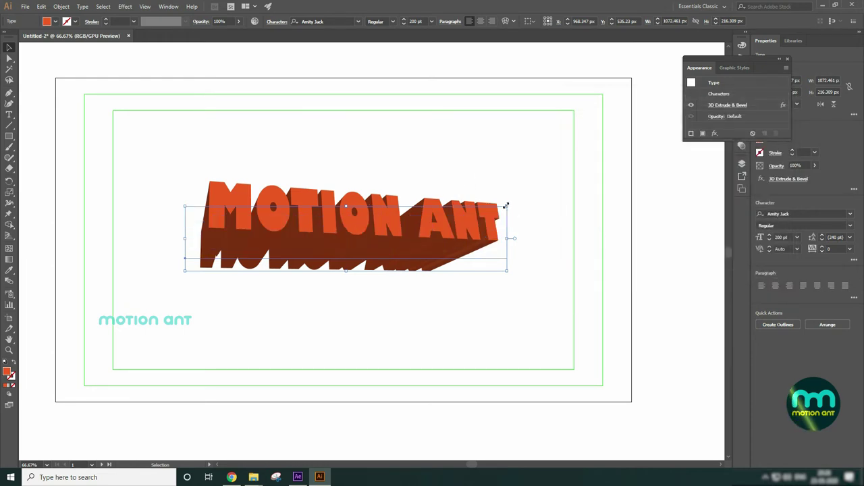
drag(506, 205, 556, 159)
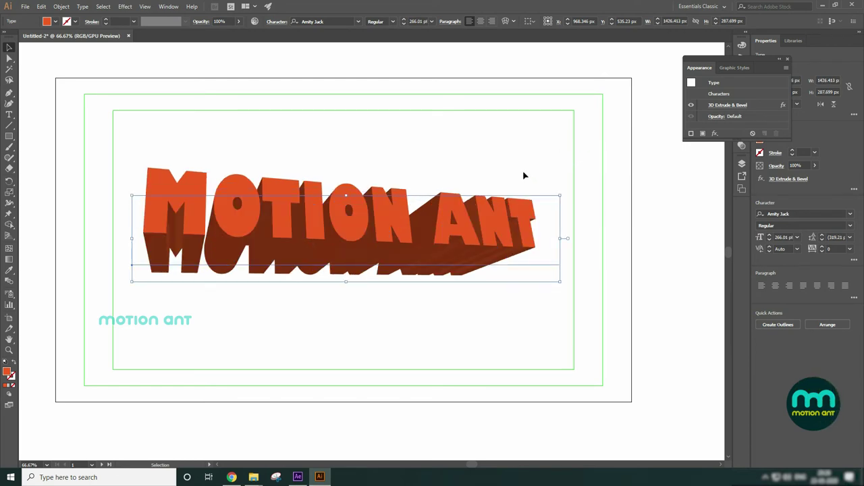
key(space)
drag(415, 168, 377, 174)
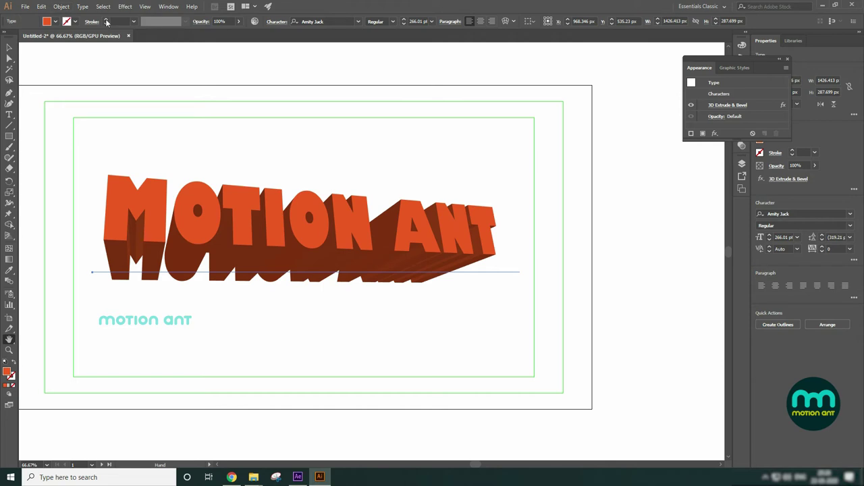
Undo the 3D Extrude & Bevel on MOTION ANT, making it flat 200 pt text again.
click(126, 7)
click(250, 58)
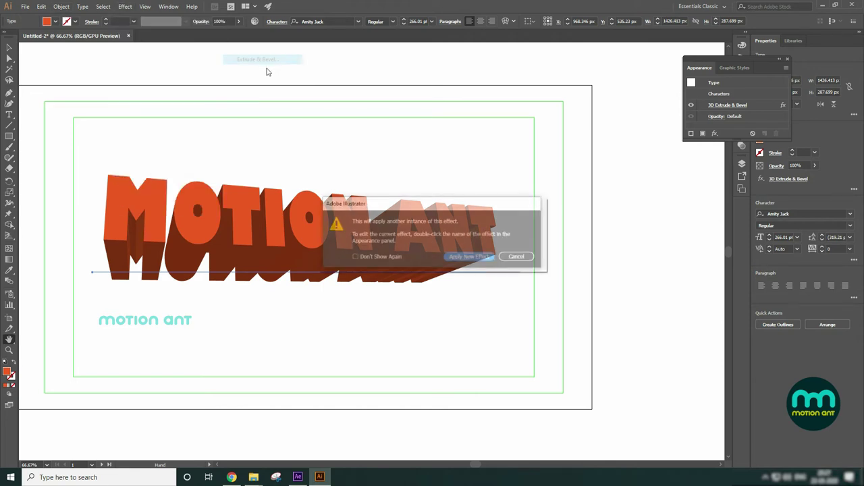
click(518, 258)
key(ctrl+z)
key(ctrl+z)
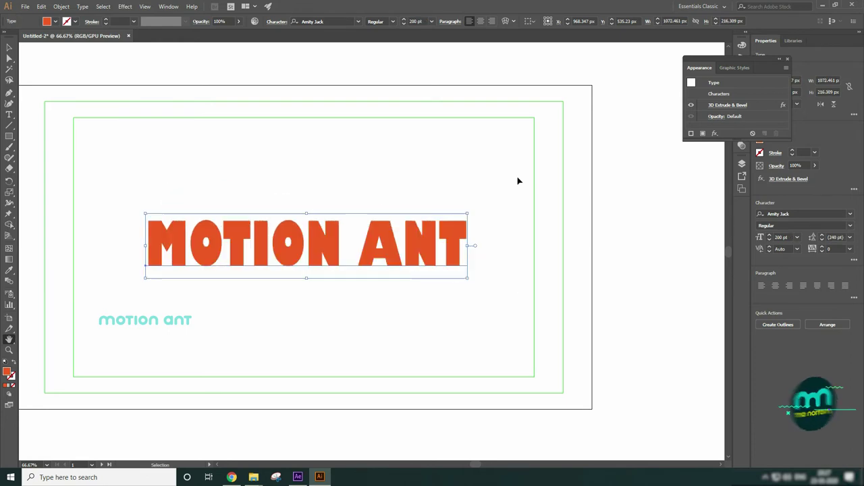
click(131, 8)
mouse_move(133, 59)
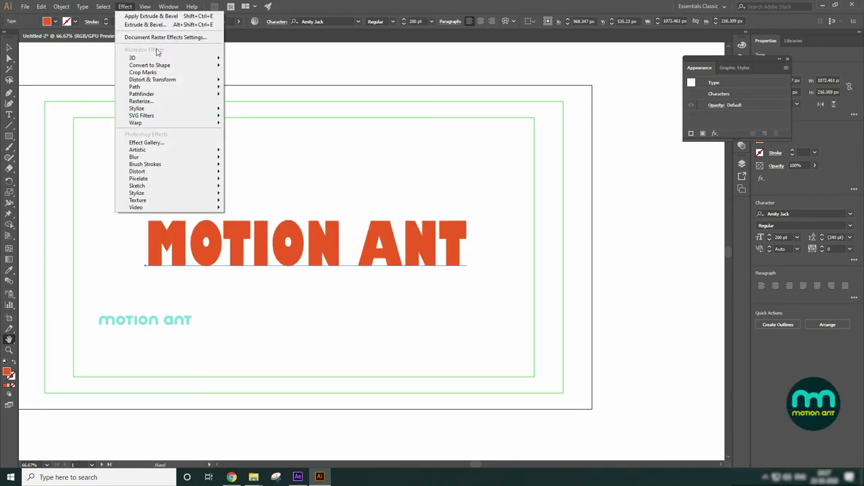
Turn on Extrude & Bevel preview and deepen the MOTION ANT extrusion to 1029 pt.
click(255, 60)
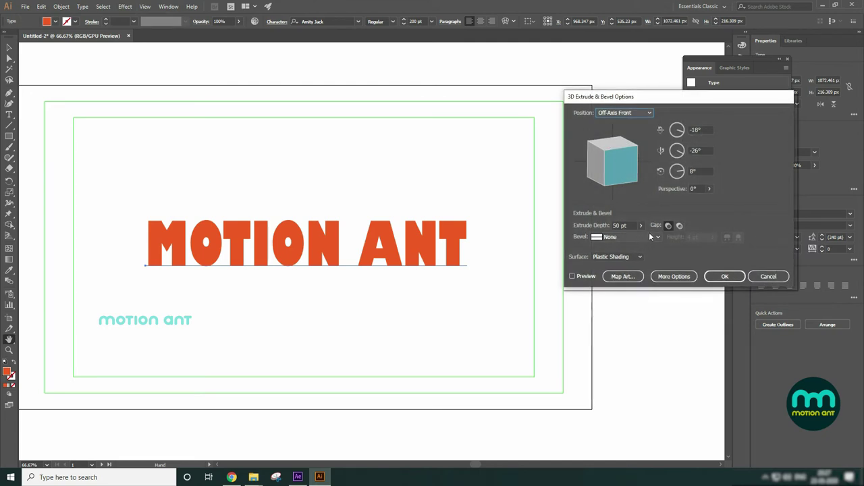
click(642, 226)
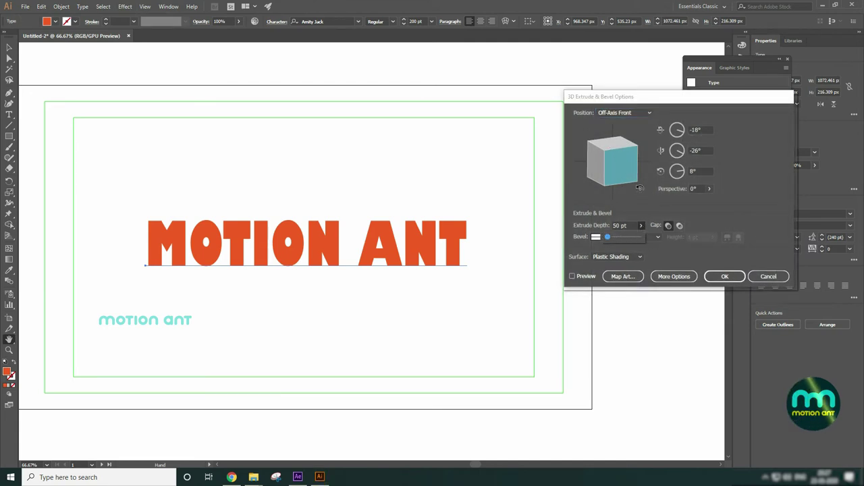
click(571, 276)
click(642, 226)
drag(606, 237, 624, 236)
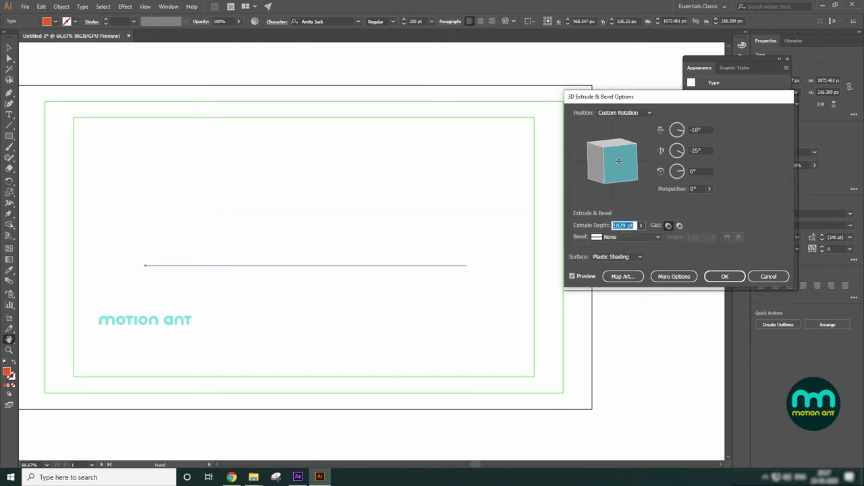
Give the lettering a Complex 1 bevel and rotate it to -19°, -29°, 10°.
mouse_move(619, 164)
mouse_down()
mouse_move(613, 155)
mouse_move(620, 168)
mouse_up()
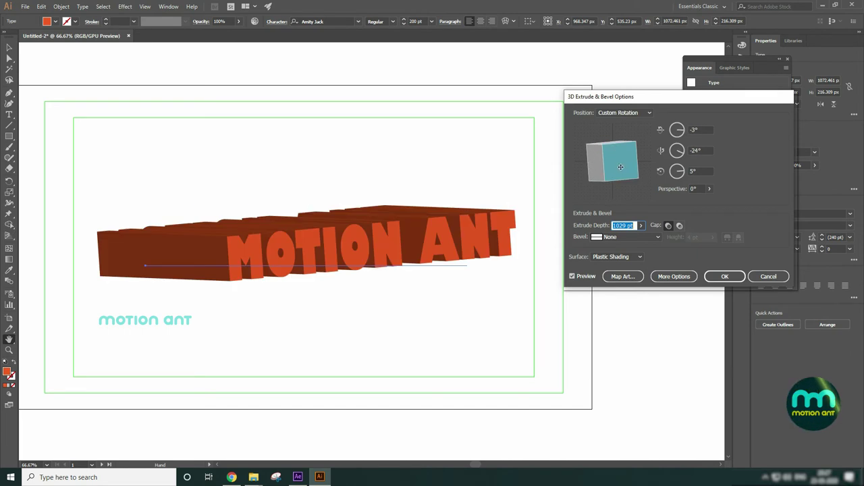
click(646, 238)
click(636, 256)
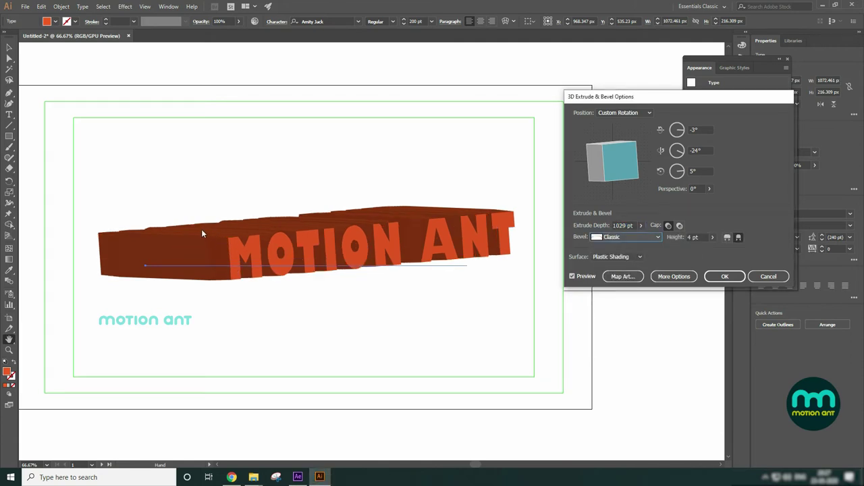
click(625, 237)
click(608, 262)
drag(588, 165, 619, 164)
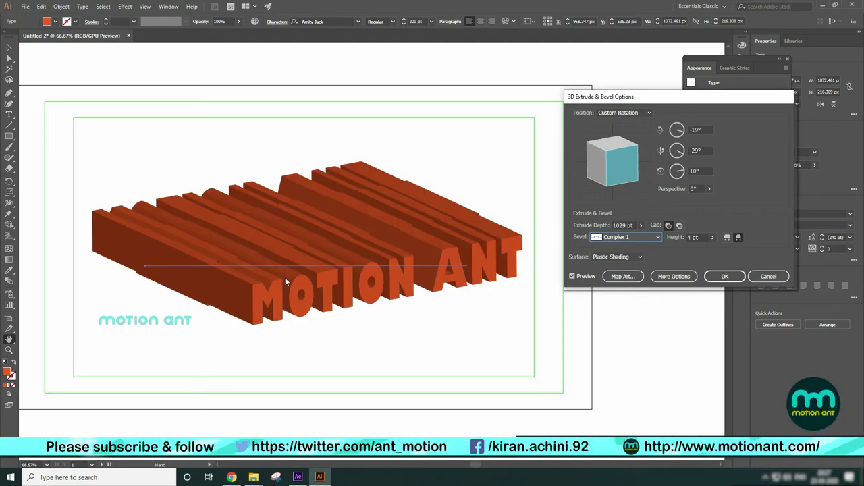
Switch the bevel to Complex 2 and reduce the extrusion depth to 445 pt.
click(617, 240)
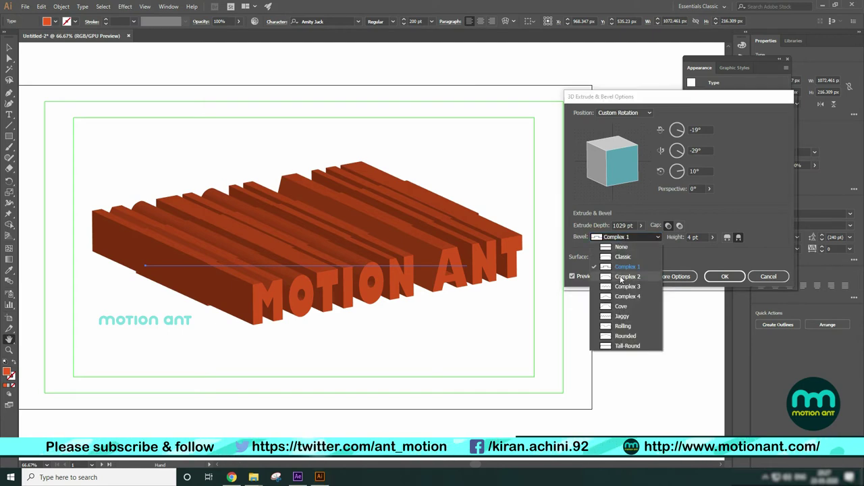
click(626, 247)
key(Down)
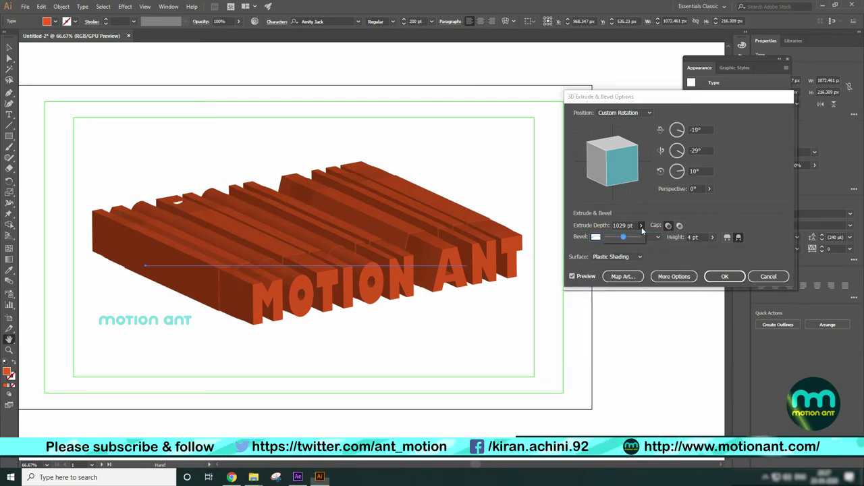
drag(622, 240, 615, 240)
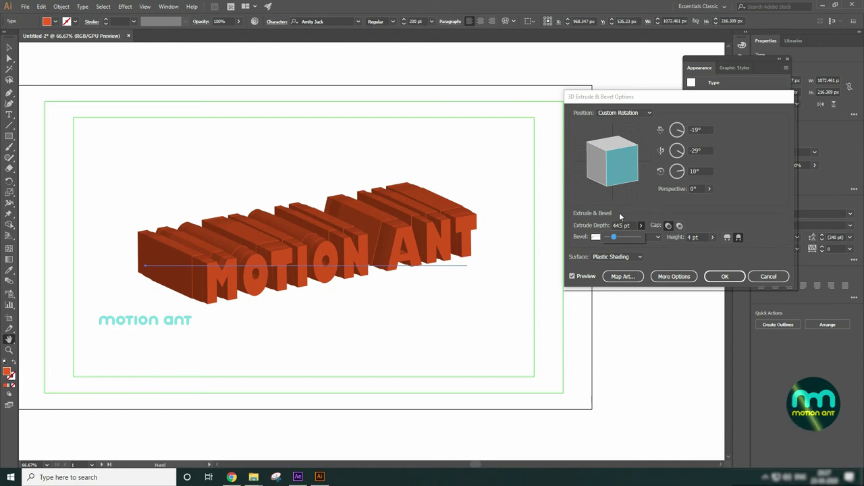
click(659, 206)
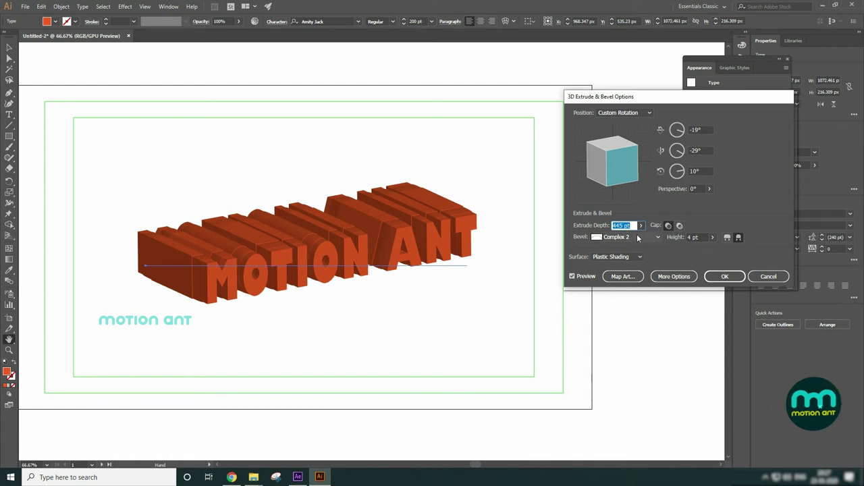
Preview the Cove, Rolling, Tall-Round, Complex 1 and Complex 2 bevels, keeping Complex 2.
click(648, 237)
click(625, 301)
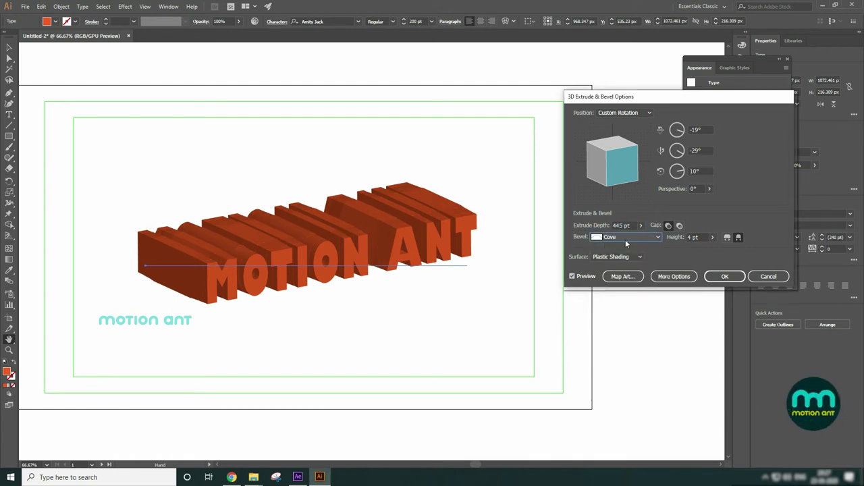
click(625, 238)
click(634, 326)
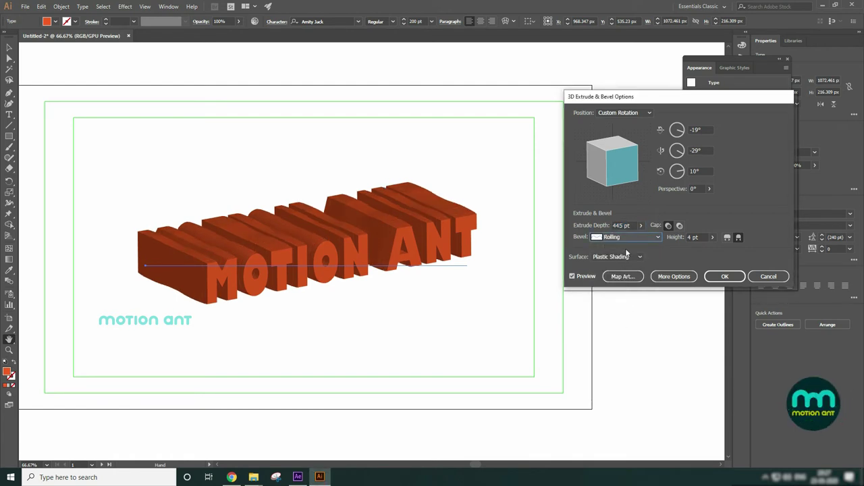
click(639, 238)
click(639, 346)
click(626, 238)
click(631, 267)
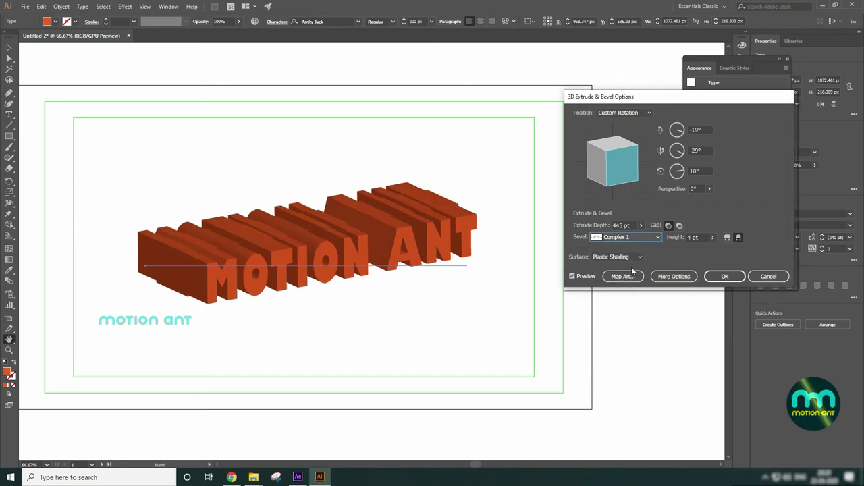
click(621, 239)
click(628, 277)
click(624, 238)
key(Escape)
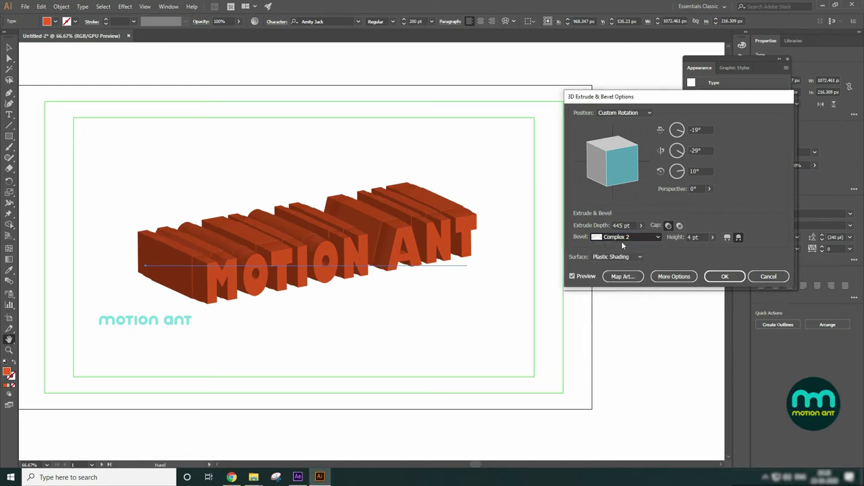
scroll(657, 240, down, 1)
Raise the bevel height, refresh the preview, and switch the bevel to Classic.
click(711, 237)
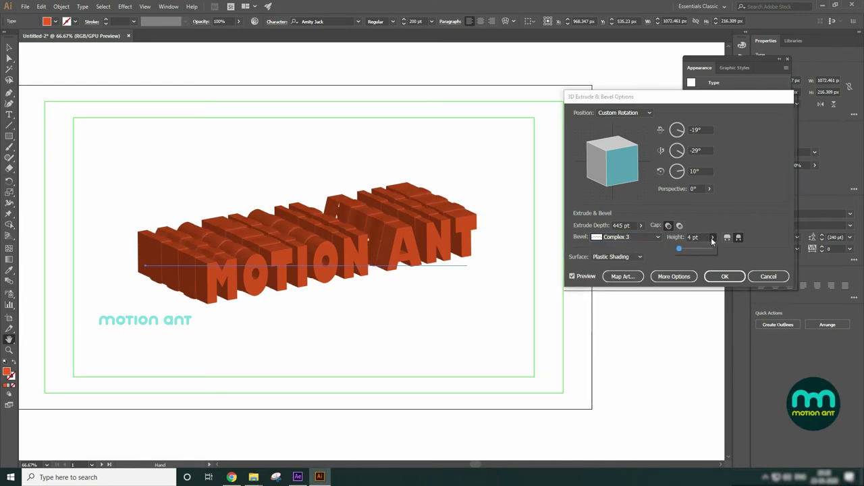
drag(681, 251, 683, 252)
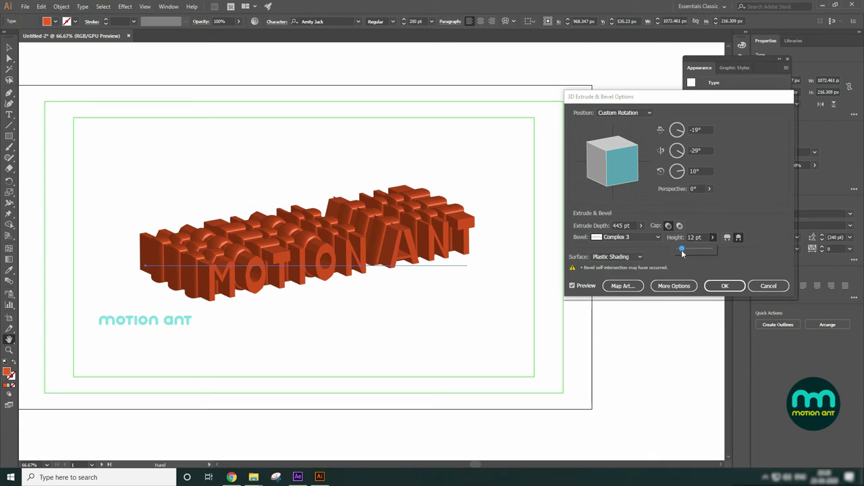
click(574, 286)
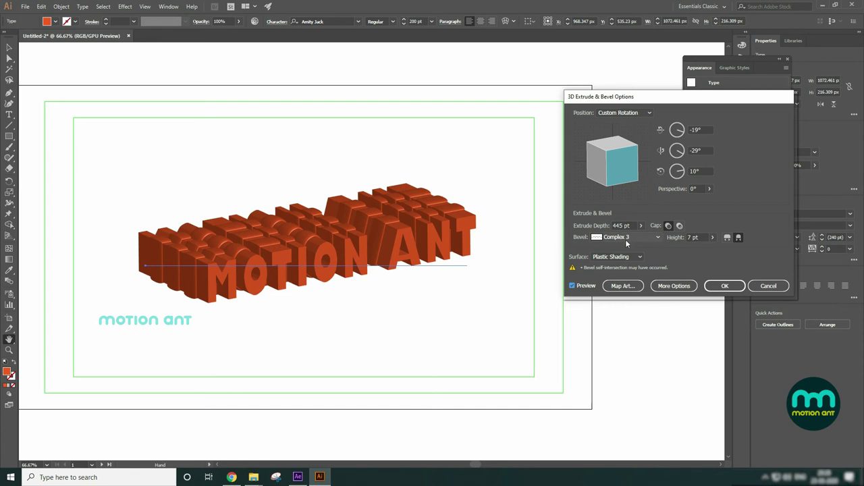
click(643, 236)
click(632, 266)
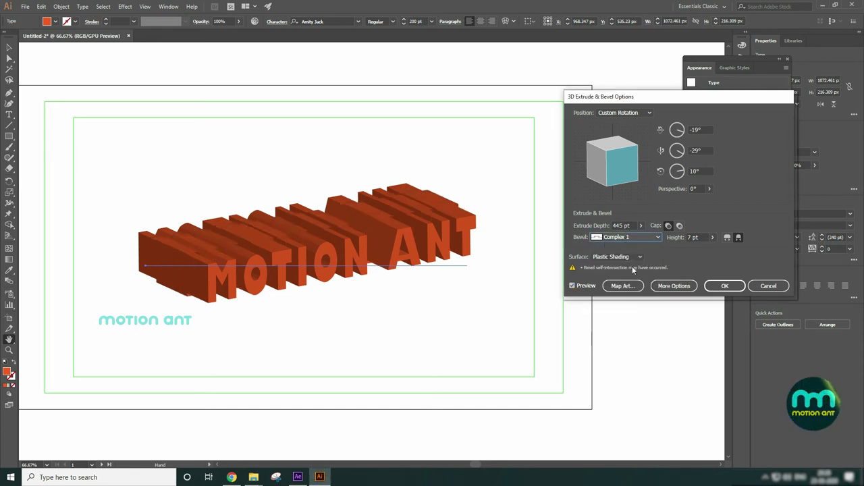
click(636, 237)
click(632, 257)
Set the Classic bevel height to 4 pt, cut inward into the letters.
click(712, 238)
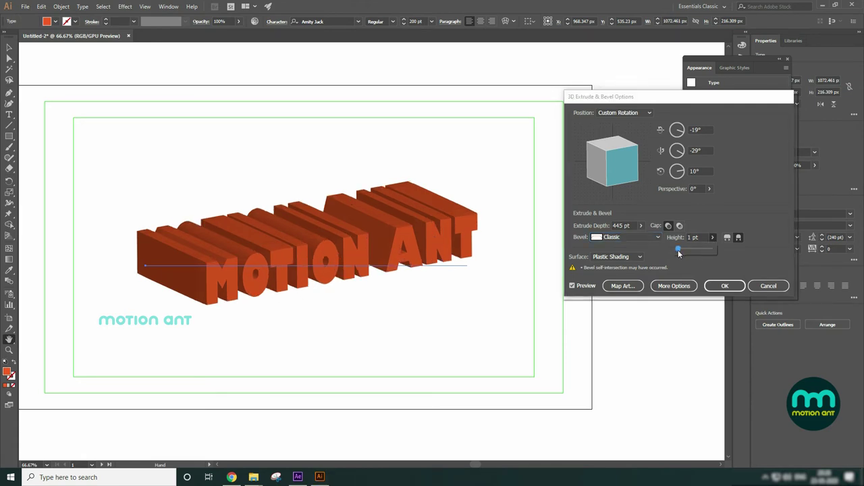
drag(680, 253, 680, 254)
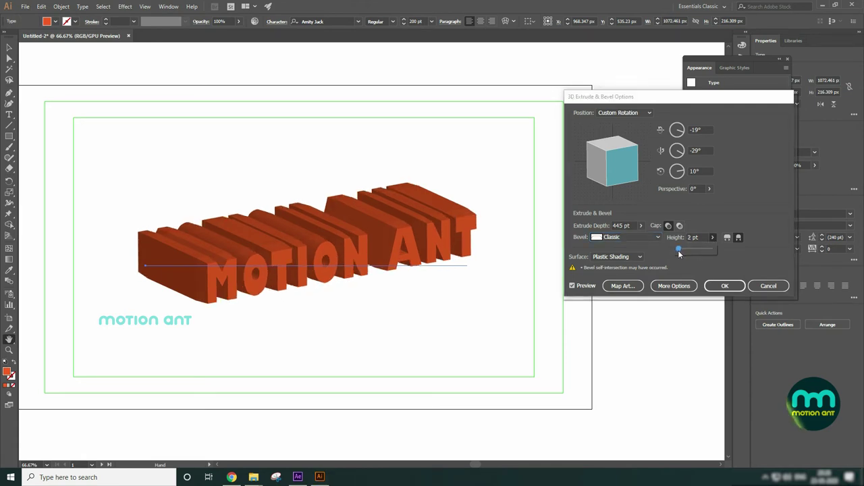
double_click(690, 237)
text(4)
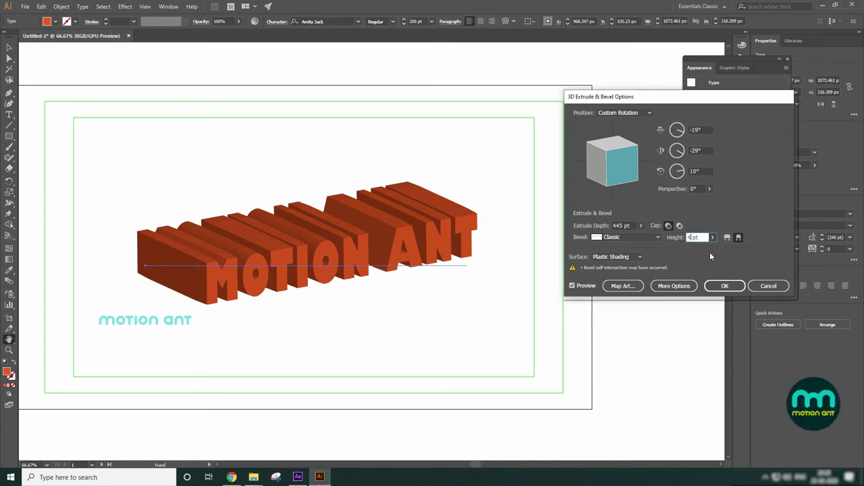
click(728, 237)
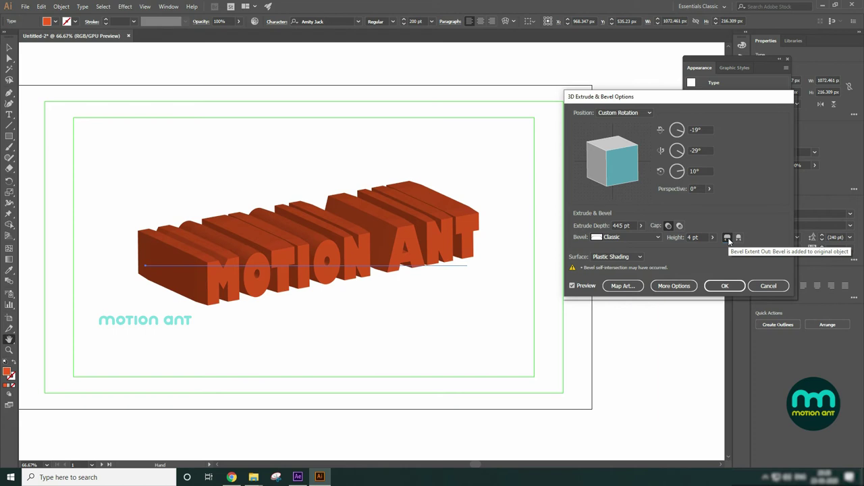
click(739, 239)
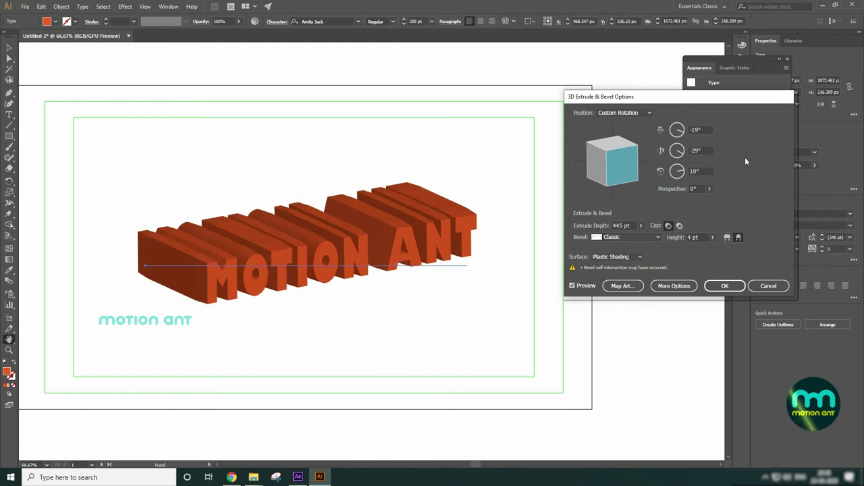
click(709, 188)
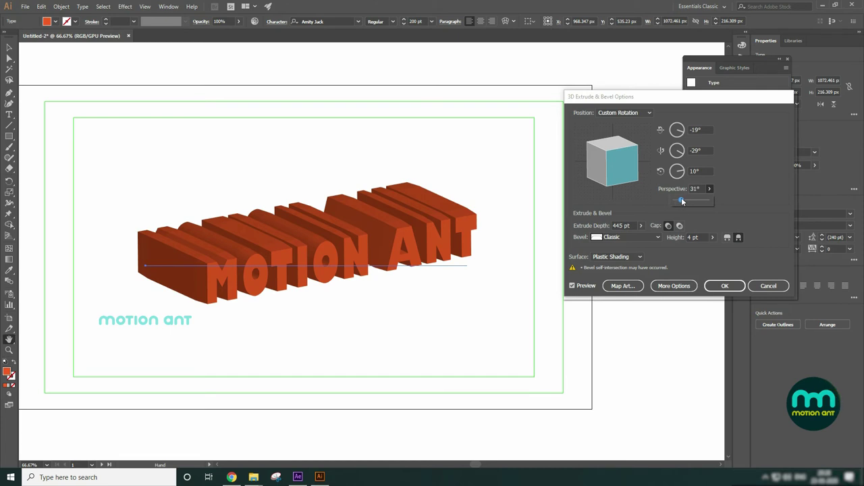
Try perspective, rotate the lettering to 26°, -22°, -6°, and preview Wireframe and No Shading surfaces.
drag(681, 199, 677, 202)
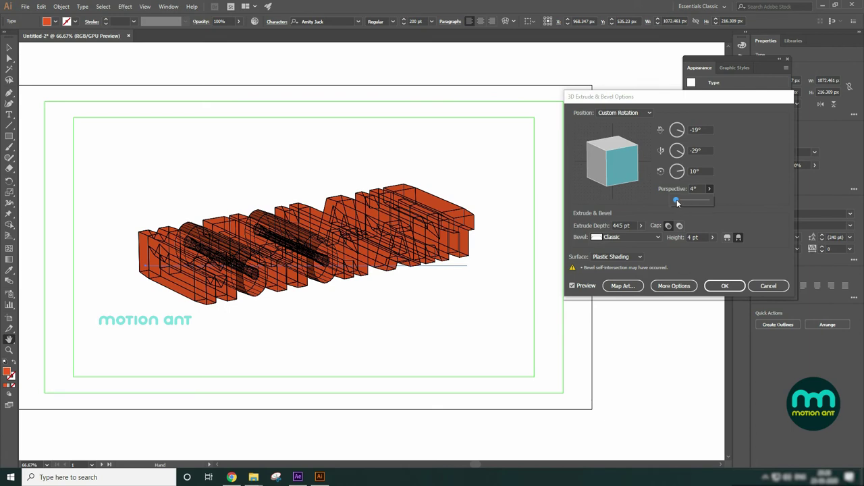
mouse_move(618, 167)
mouse_down()
mouse_move(615, 150)
mouse_move(621, 155)
mouse_up()
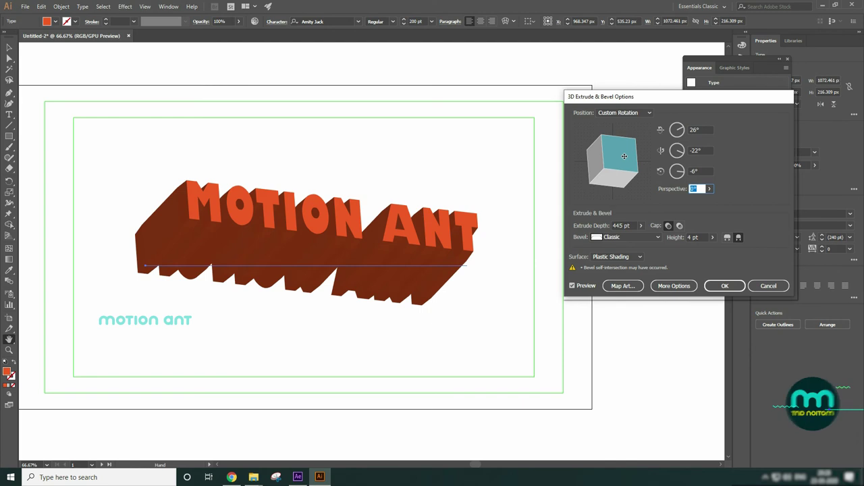
click(640, 257)
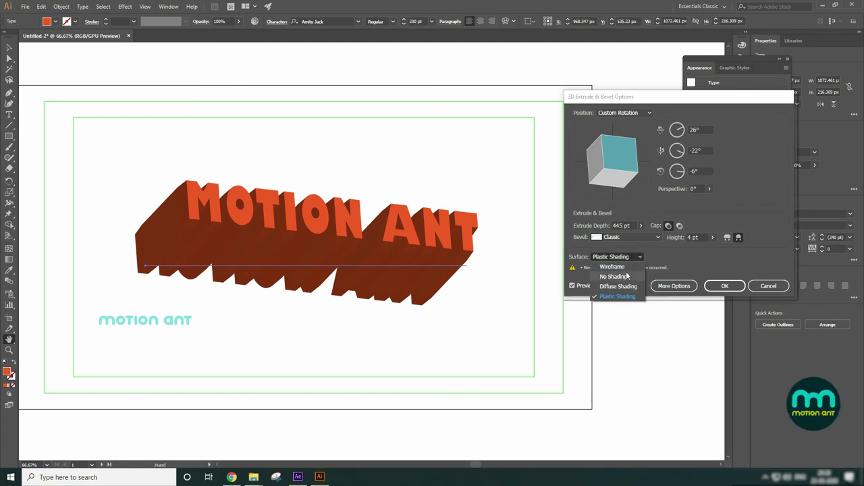
click(621, 266)
click(640, 257)
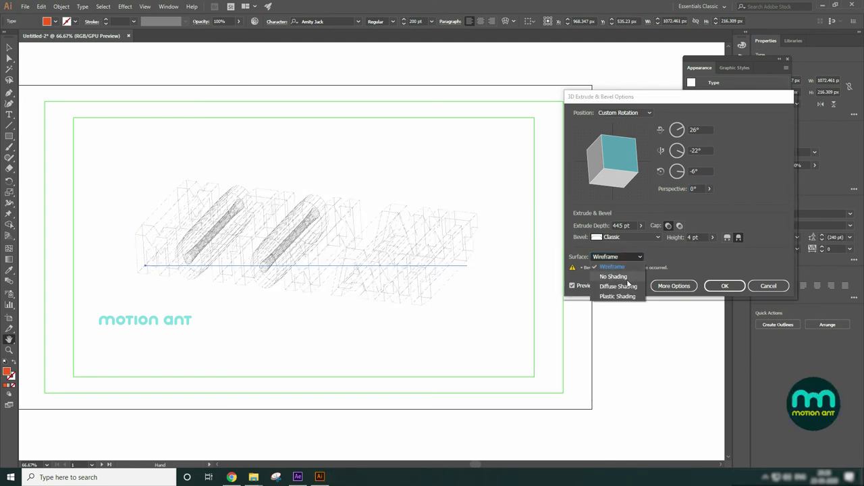
click(621, 276)
Compare Diffuse and Plastic shading, settling on Diffuse Shading.
click(640, 258)
click(622, 287)
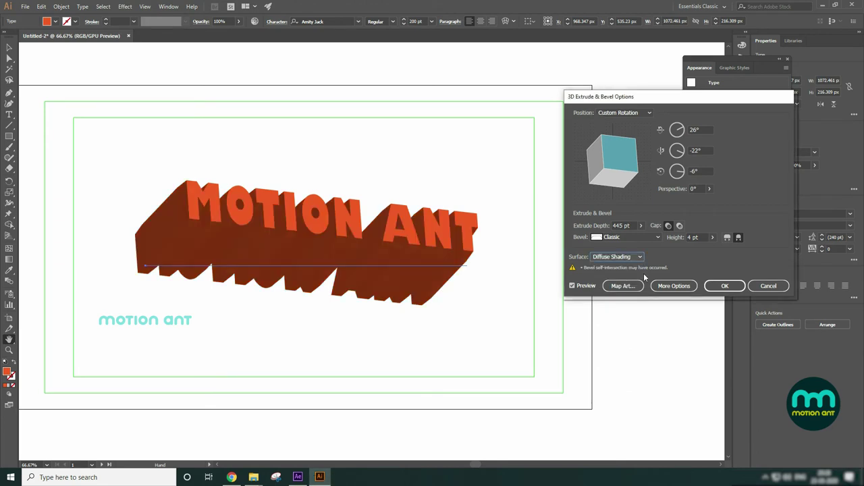
click(641, 257)
click(620, 297)
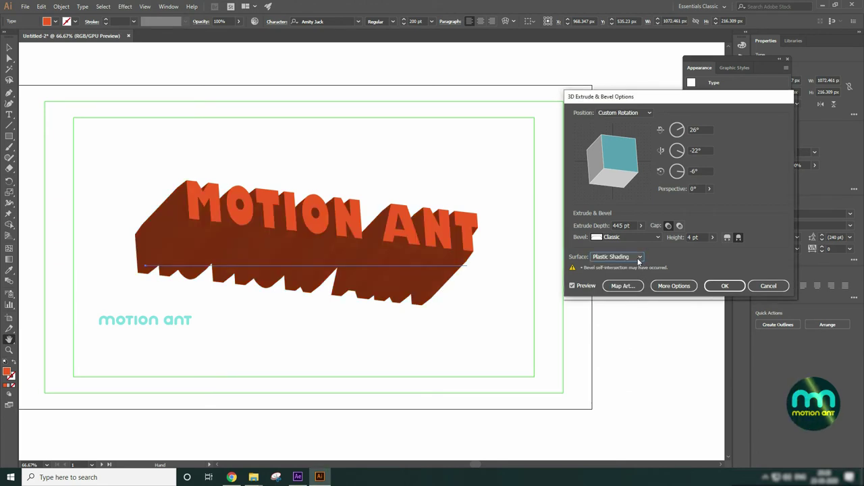
click(638, 257)
click(621, 287)
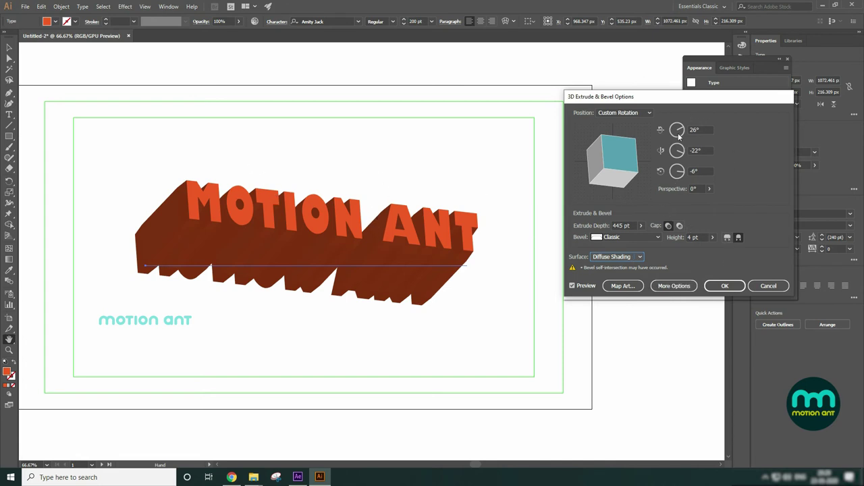
click(634, 113)
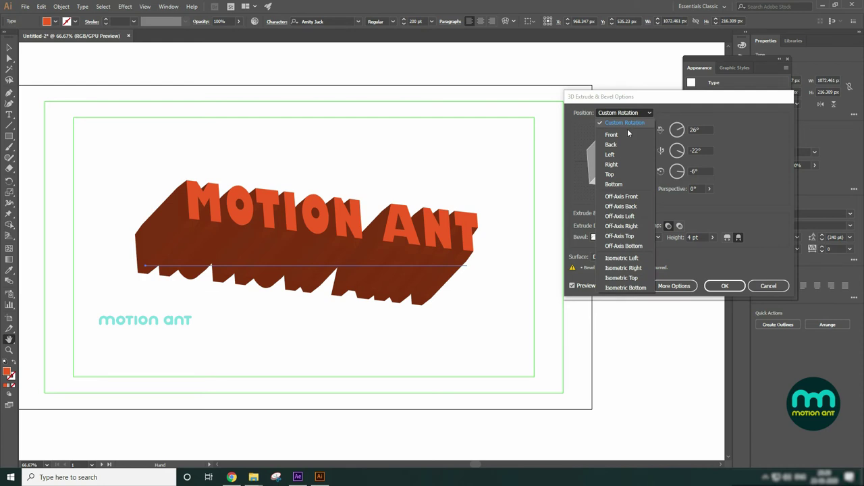
Preview the Front, Right, Bottom, Custom and Isometric Top position presets.
click(621, 135)
click(619, 116)
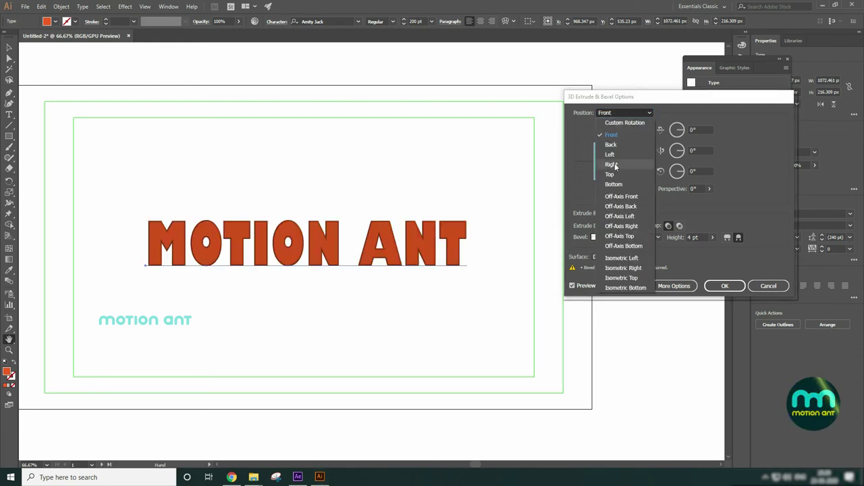
click(612, 164)
click(611, 113)
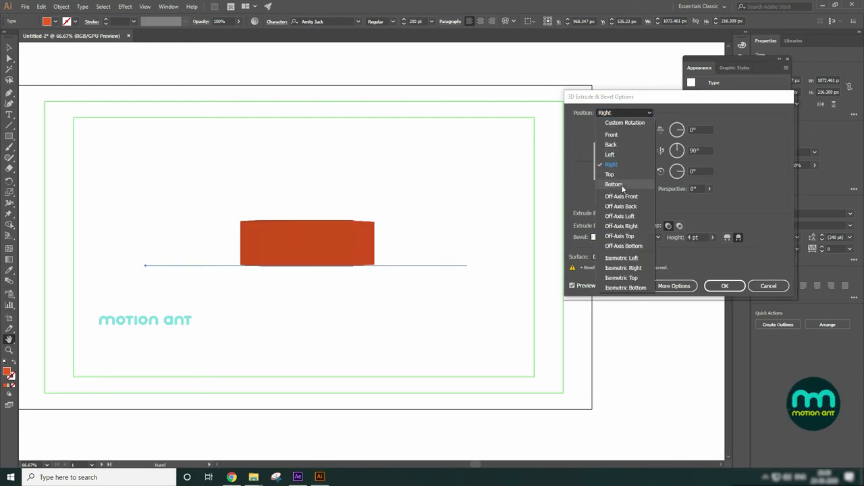
click(621, 183)
click(627, 113)
click(628, 122)
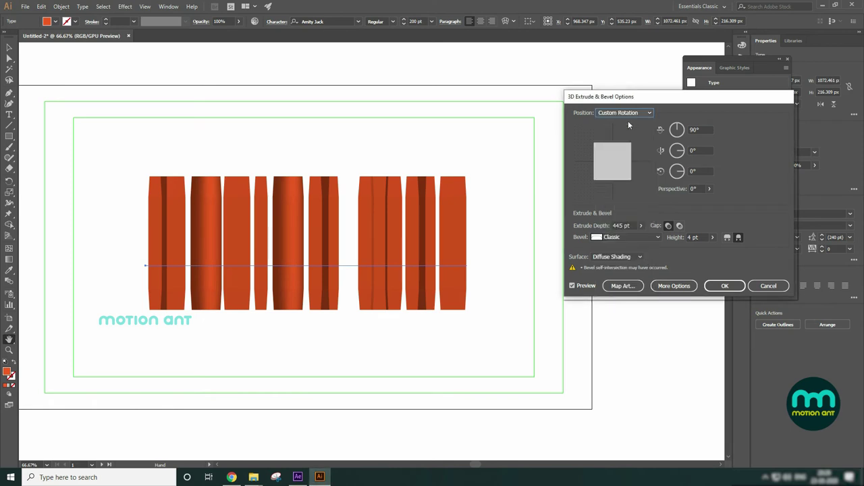
click(625, 113)
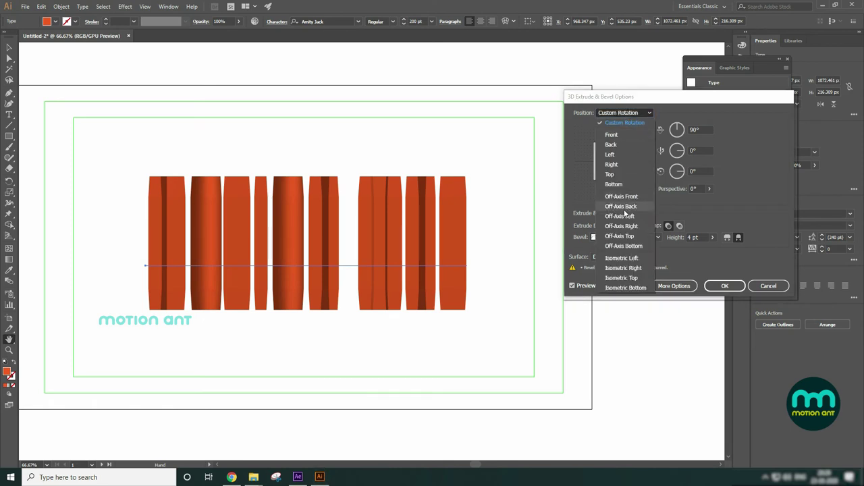
click(624, 277)
Rotate the lettering to 3°, -15°, -2° and apply the 3D effect.
drag(612, 162, 620, 179)
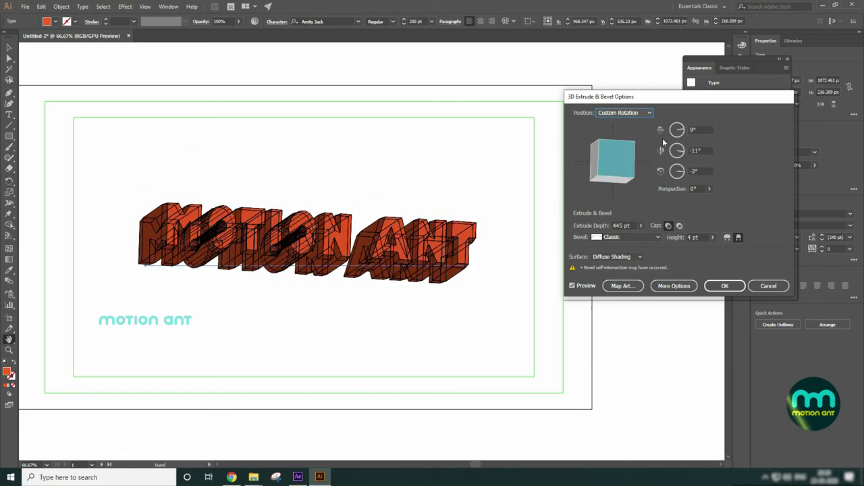
drag(613, 160, 617, 163)
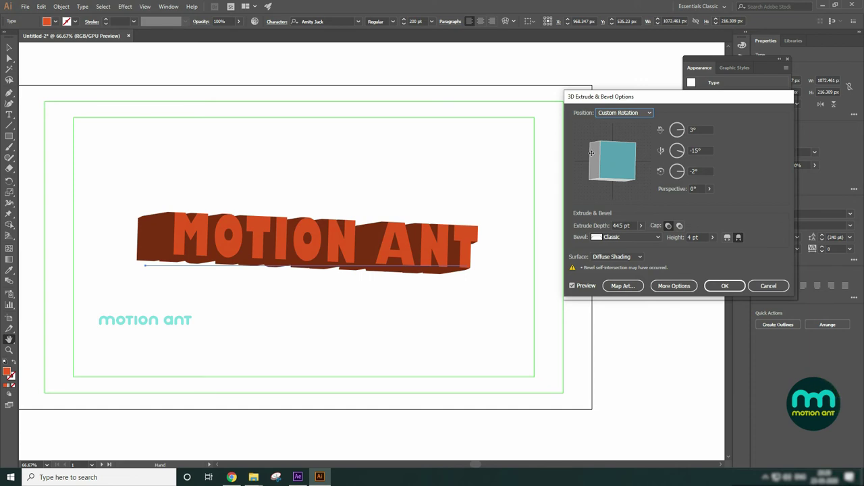
click(726, 286)
click(10, 48)
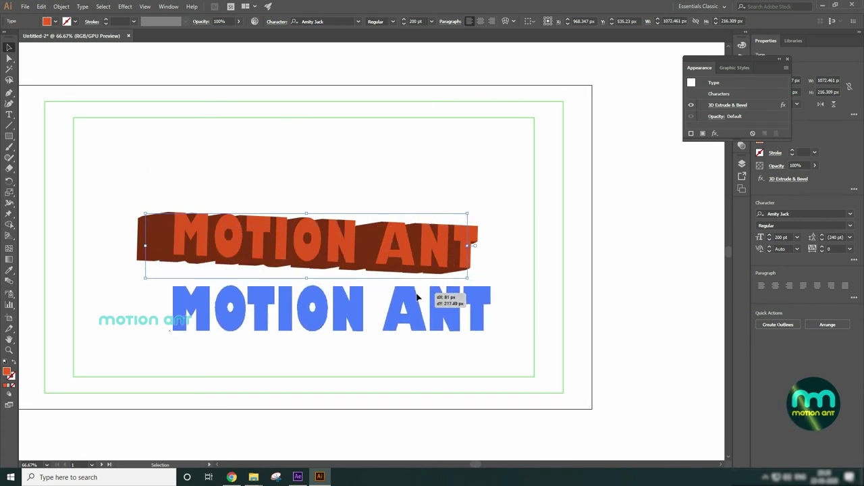
Move the 3D MOTION ANT lettering aside, then delete it.
drag(399, 233, 423, 300)
click(473, 228)
click(459, 307)
key(Delete)
Add a new text line on the artboard reading 'MOTION ANT'.
click(10, 115)
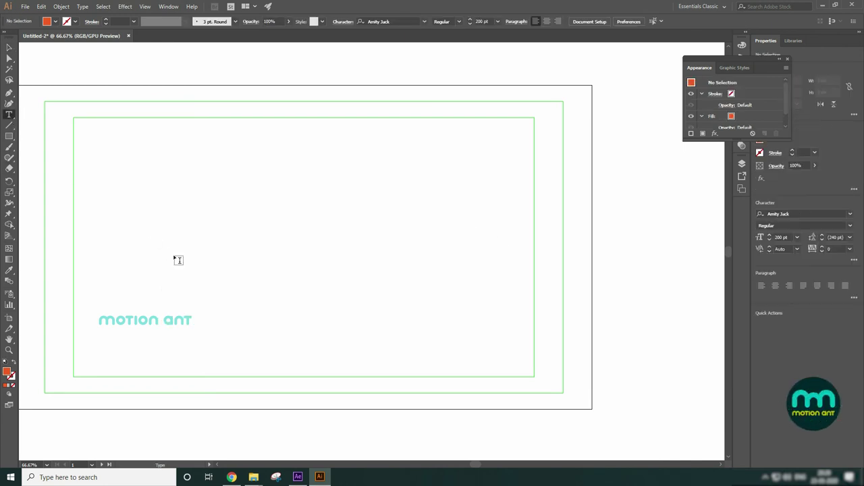
click(177, 256)
click(253, 250)
key(ctrl+a)
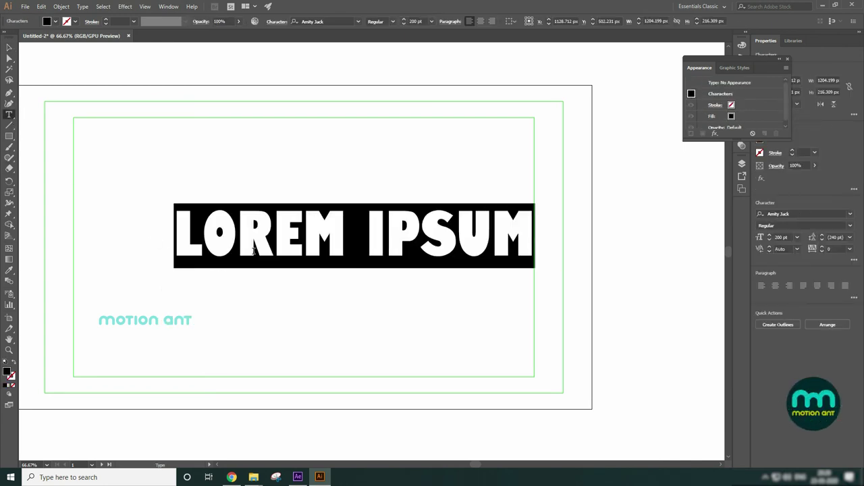
text(MOTION )
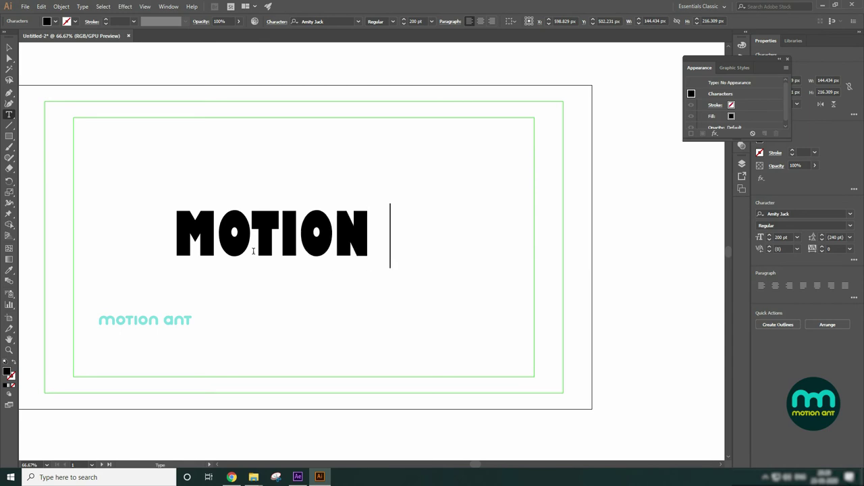
text(ANT)
Shift the new MOTION ANT text slightly left and fill it with Herringbone 1 Color.
click(9, 48)
drag(349, 235, 316, 233)
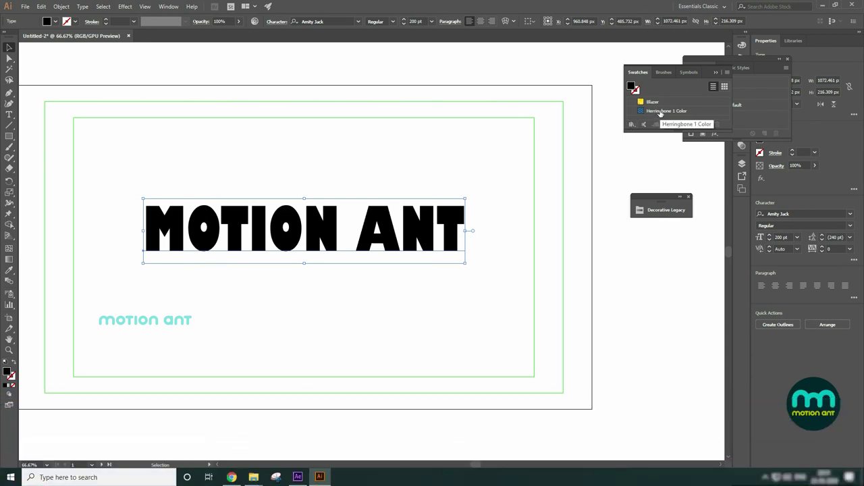
click(660, 112)
click(125, 6)
mouse_move(169, 58)
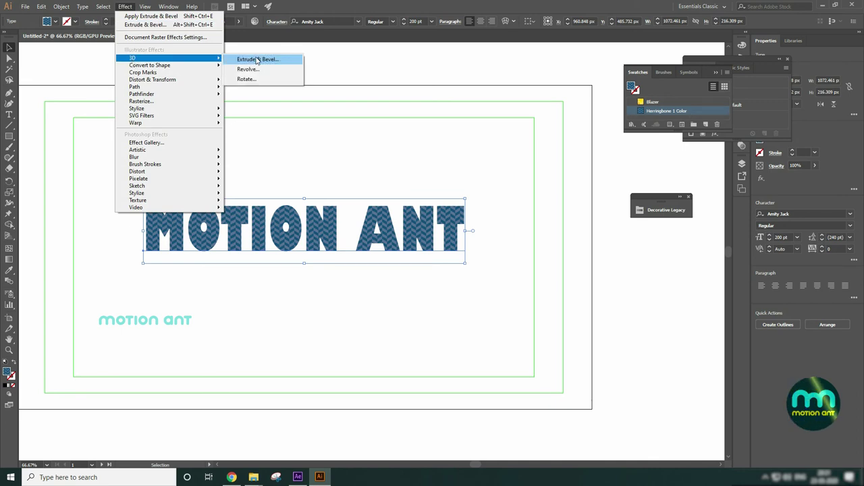
Extrude the herringbone text with preview, trying 244 pt and caps off/on, then 77 pt depth.
click(256, 60)
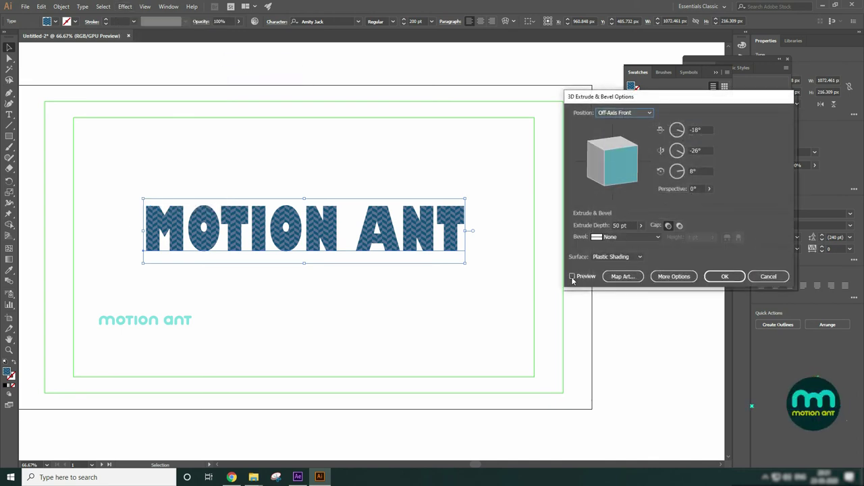
click(572, 276)
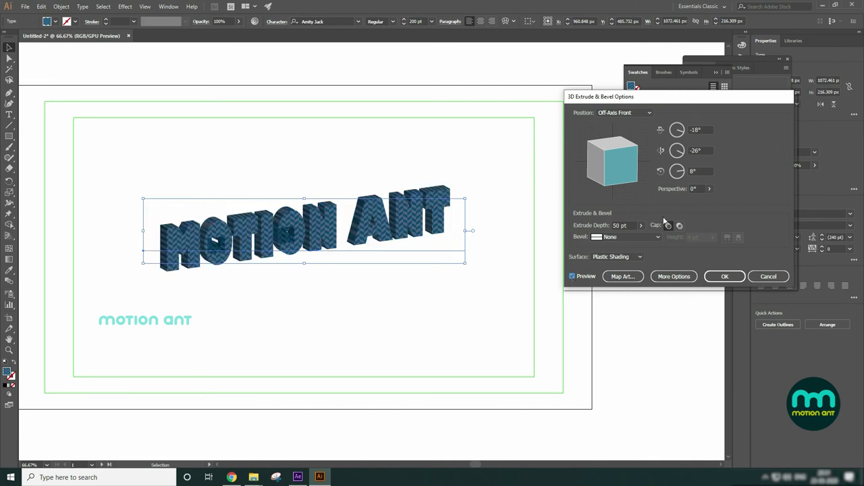
click(642, 226)
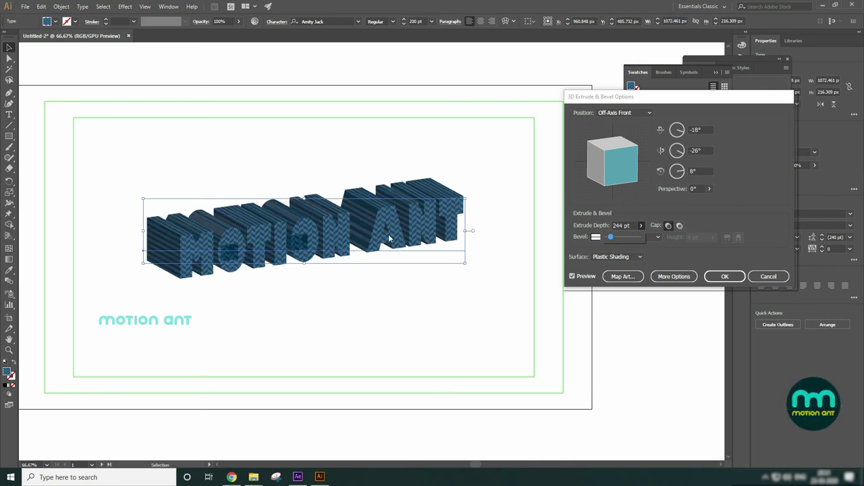
click(675, 254)
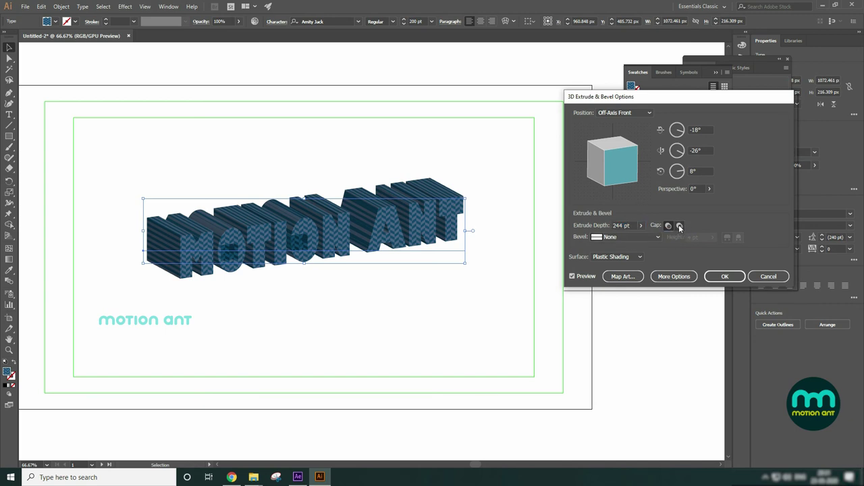
click(679, 226)
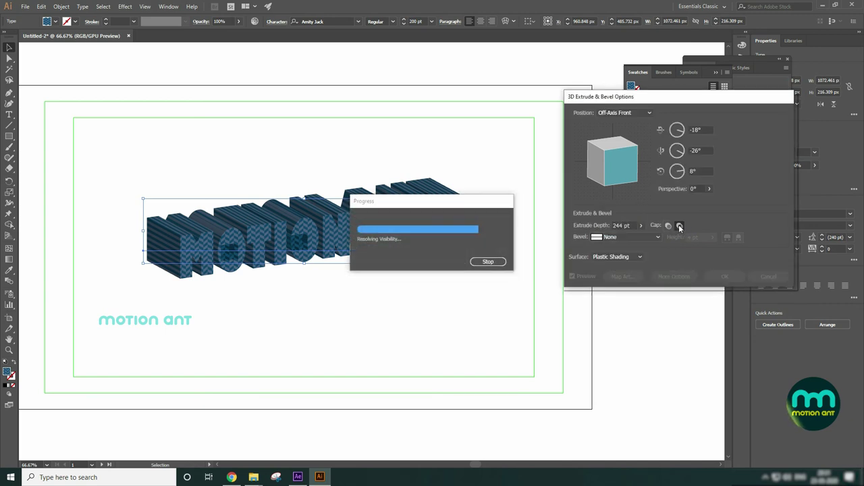
click(669, 227)
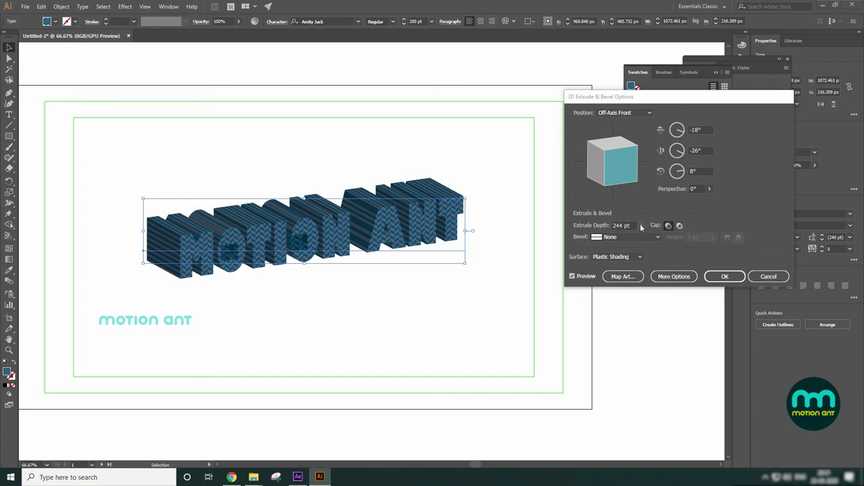
click(640, 225)
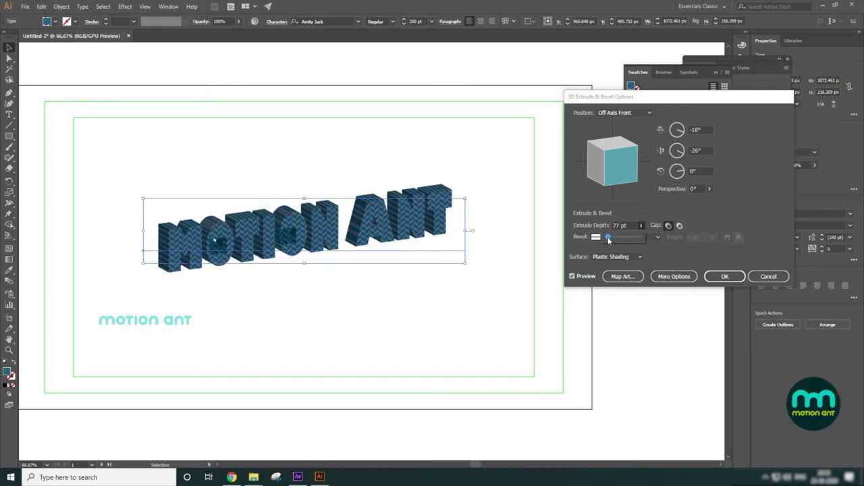
drag(616, 174, 613, 171)
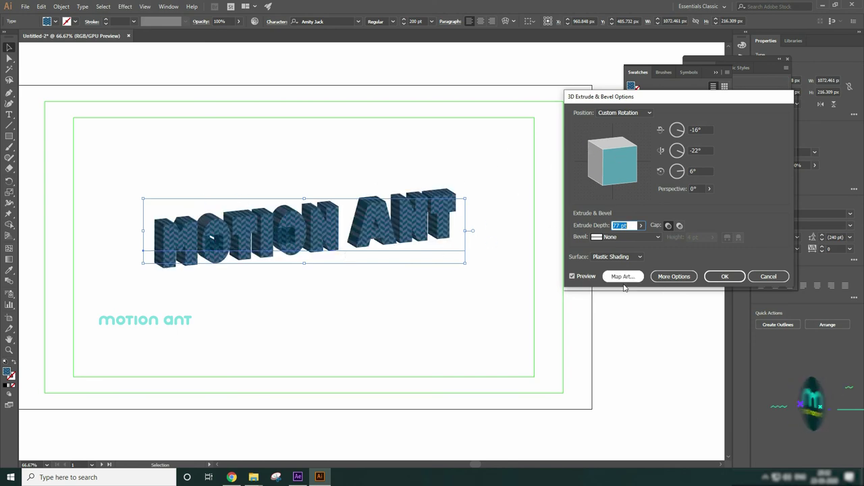
Set a 21 pt extrusion depth with Diffuse Shading and apply the 3D effect.
click(640, 225)
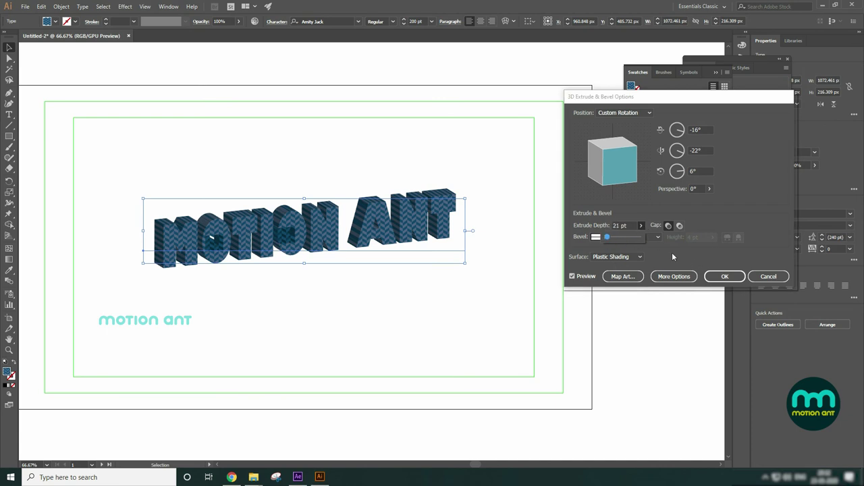
click(640, 256)
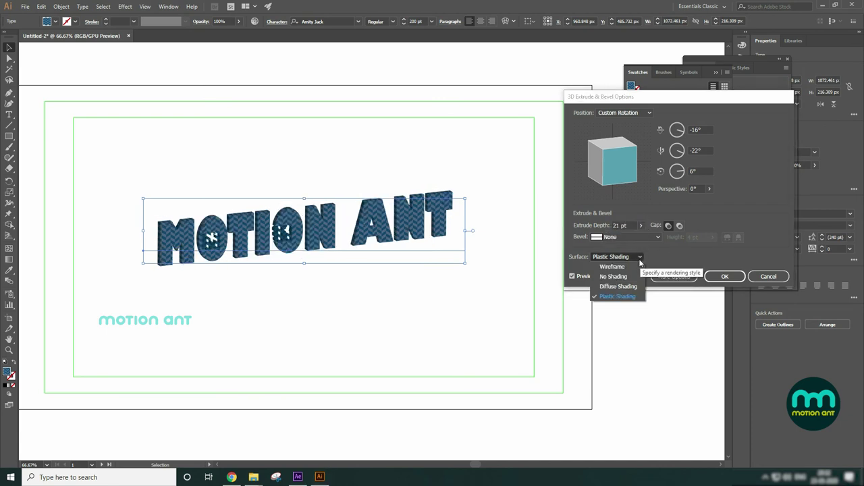
click(613, 277)
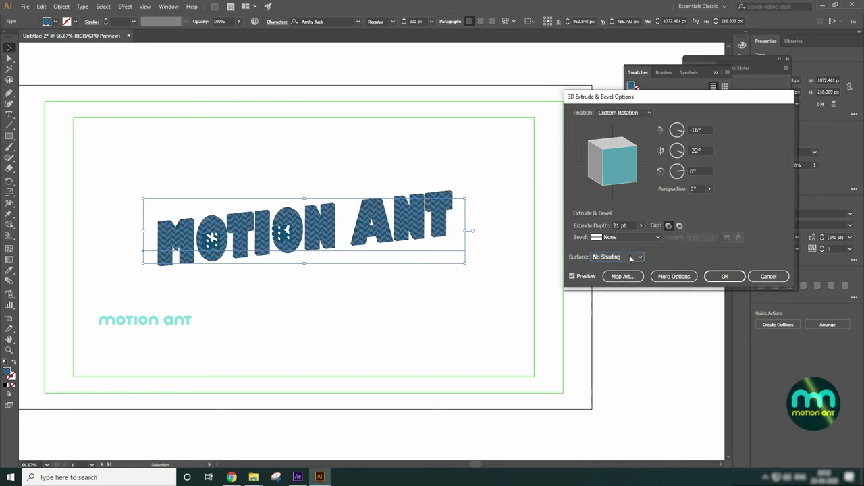
click(632, 257)
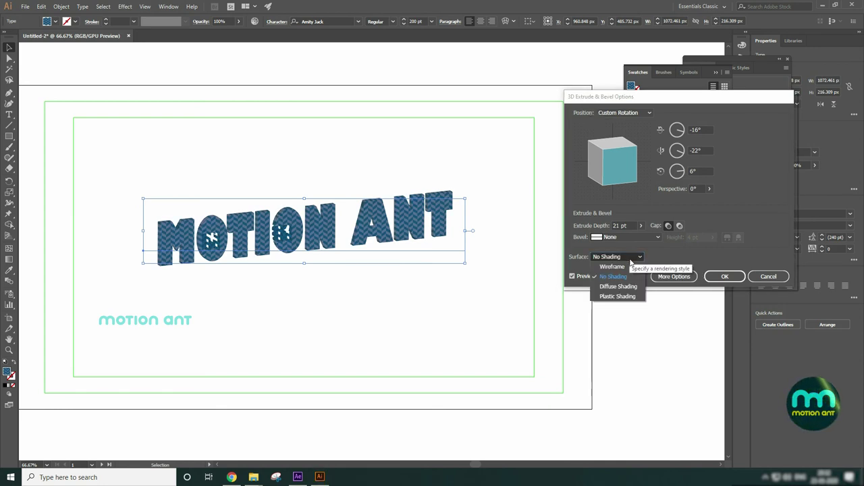
click(628, 296)
key(Down)
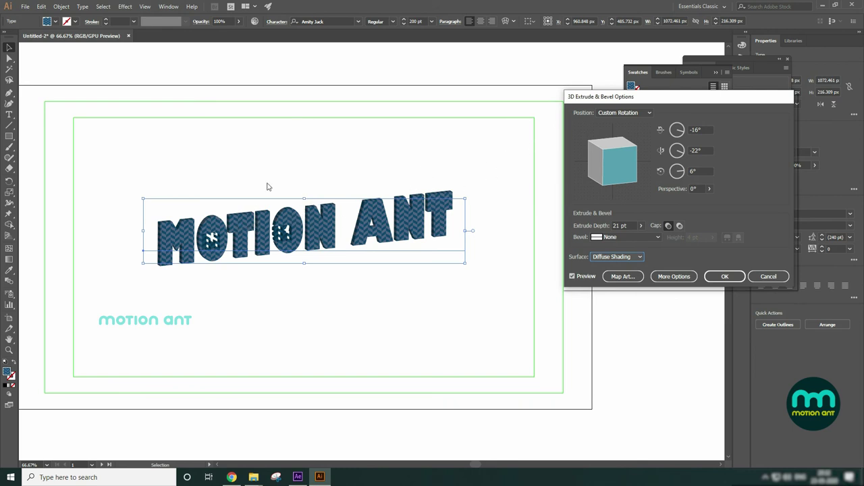
click(722, 276)
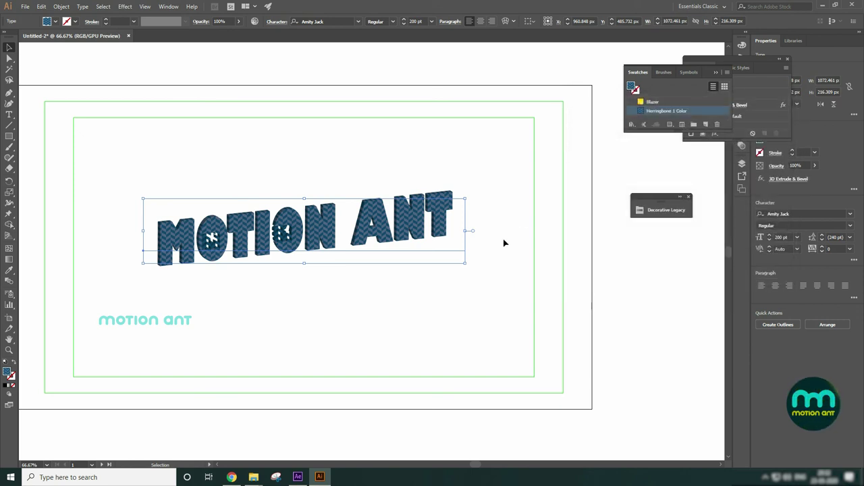
click(443, 193)
Draw a three-anchor S-shaped path with the Pen tool on the Untitled-3 artboard.
click(125, 6)
mouse_move(156, 58)
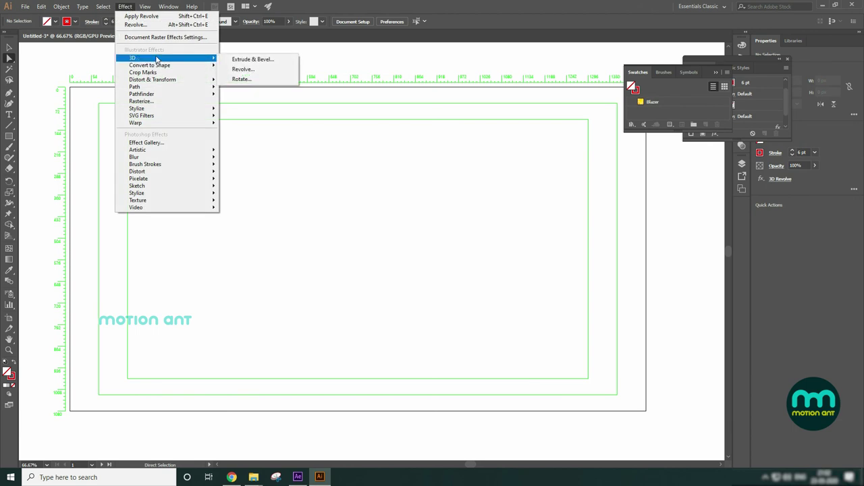
click(22, 63)
click(8, 92)
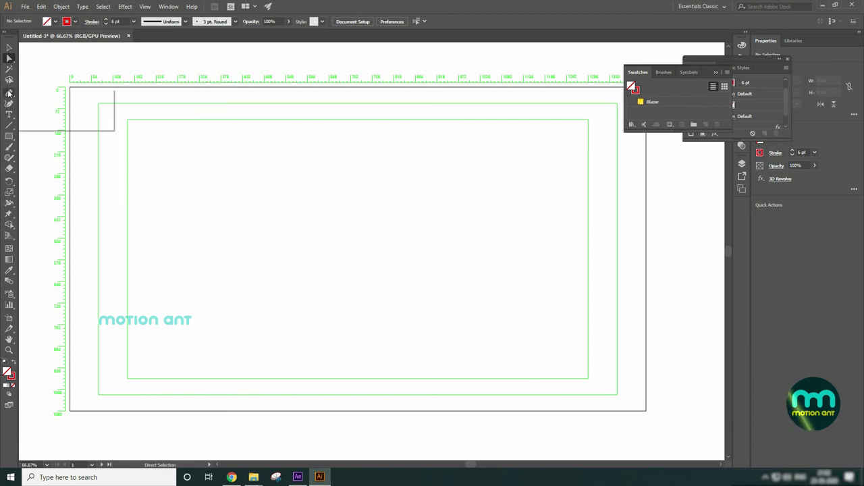
click(383, 173)
drag(339, 239, 346, 262)
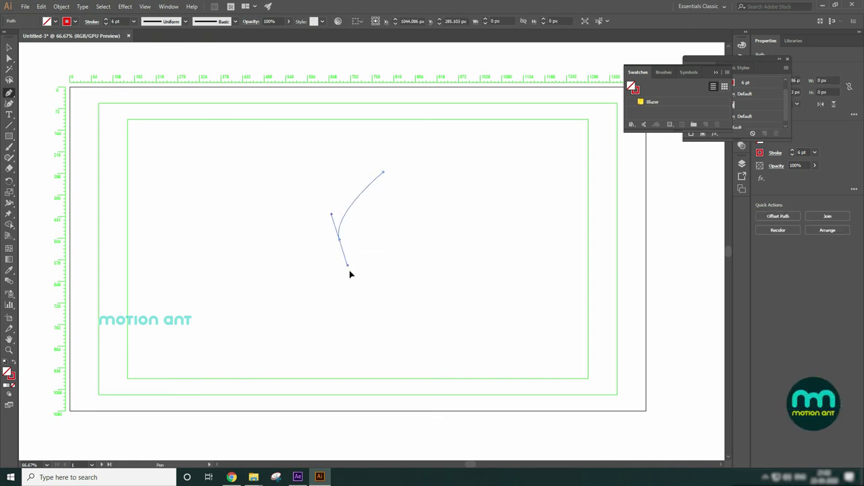
drag(279, 355, 250, 368)
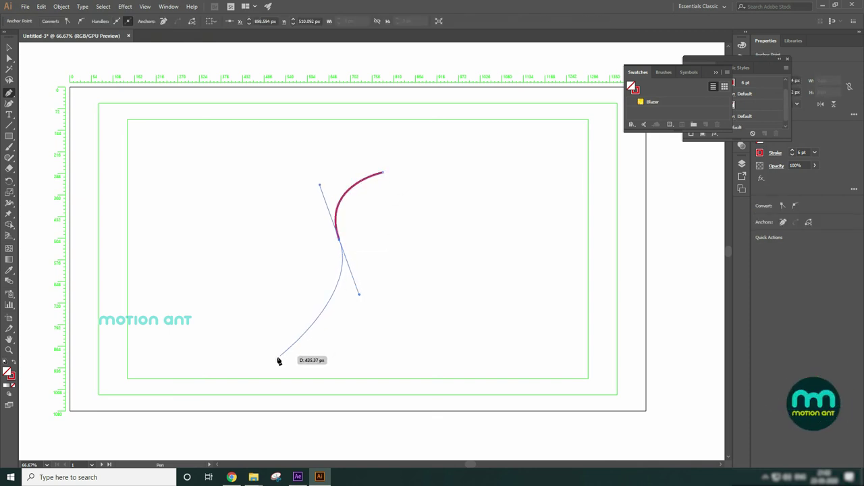
click(8, 47)
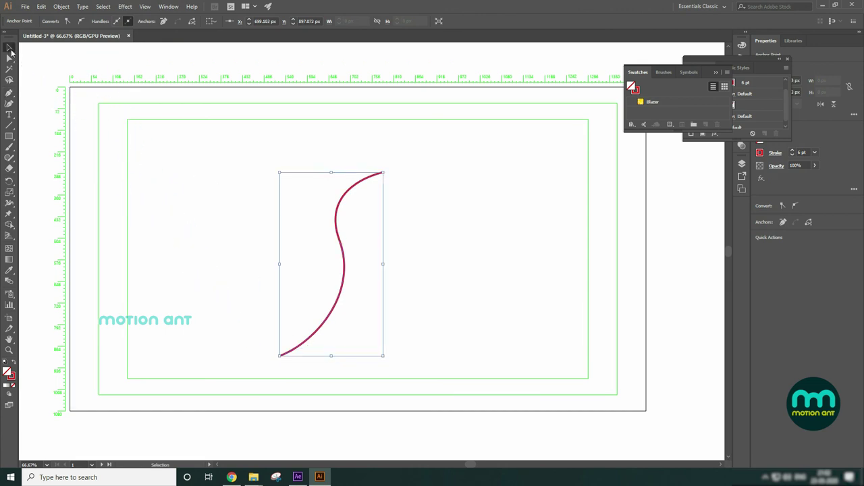
Preview a 3D Extrude & Bevel on the S curve, 777 pt deep, rotated to a custom angle.
click(125, 6)
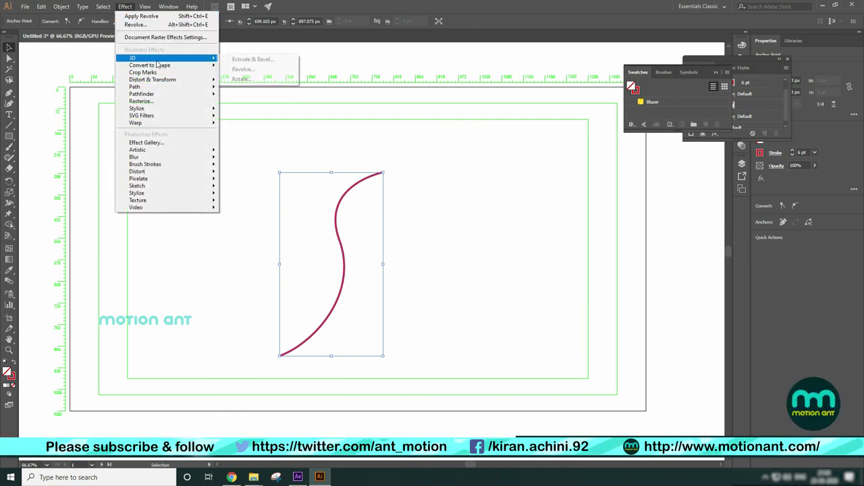
click(264, 60)
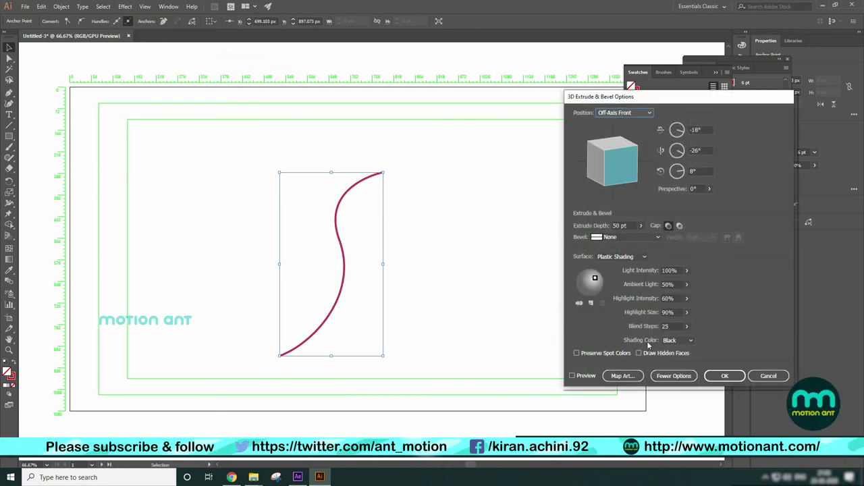
click(572, 375)
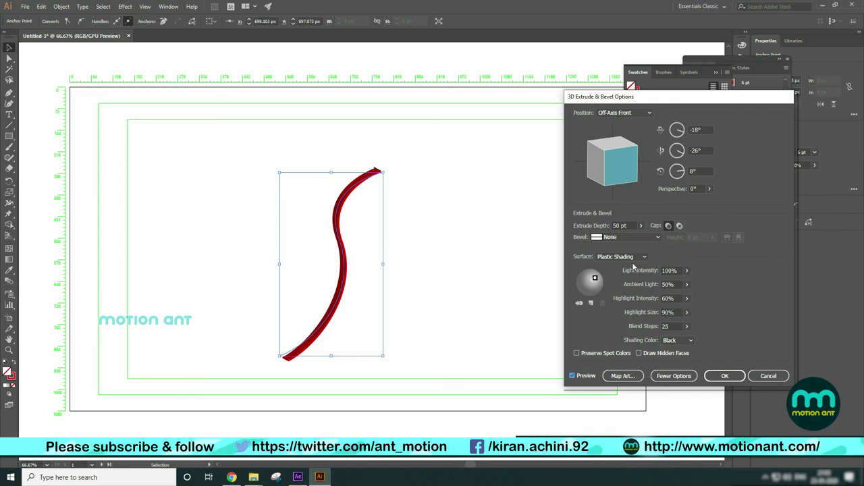
click(641, 226)
drag(606, 237, 622, 240)
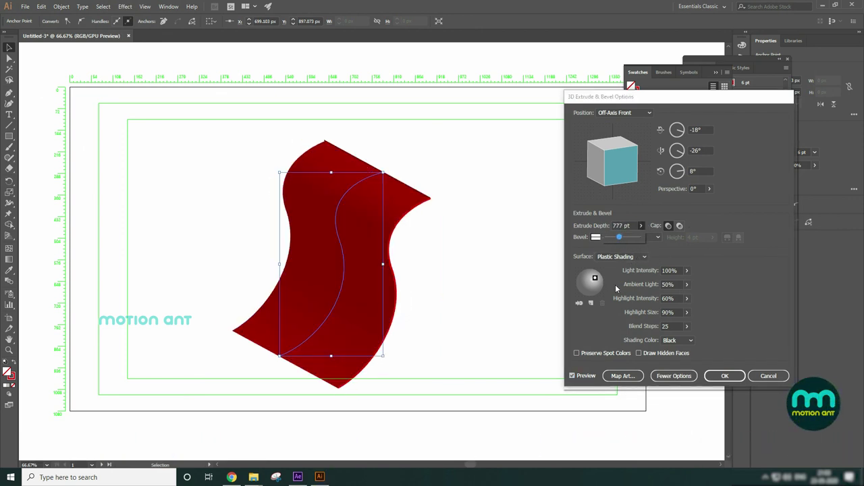
mouse_move(615, 162)
mouse_down()
mouse_move(612, 154)
mouse_move(619, 168)
mouse_up()
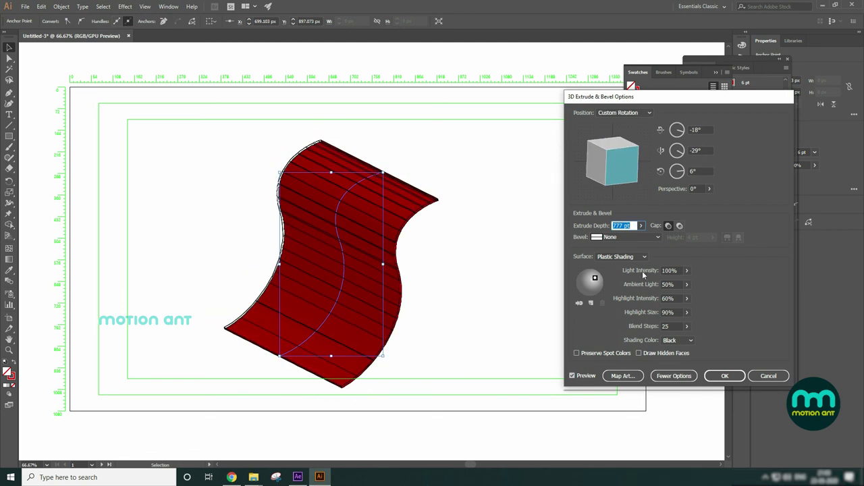
Try Classic and Complex 2 bevels, settle on no bevel, and brighten the lighting.
click(643, 239)
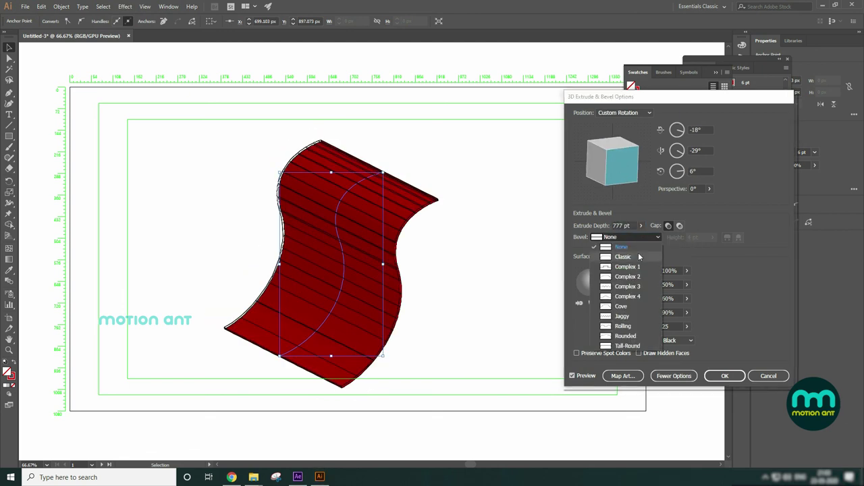
click(638, 252)
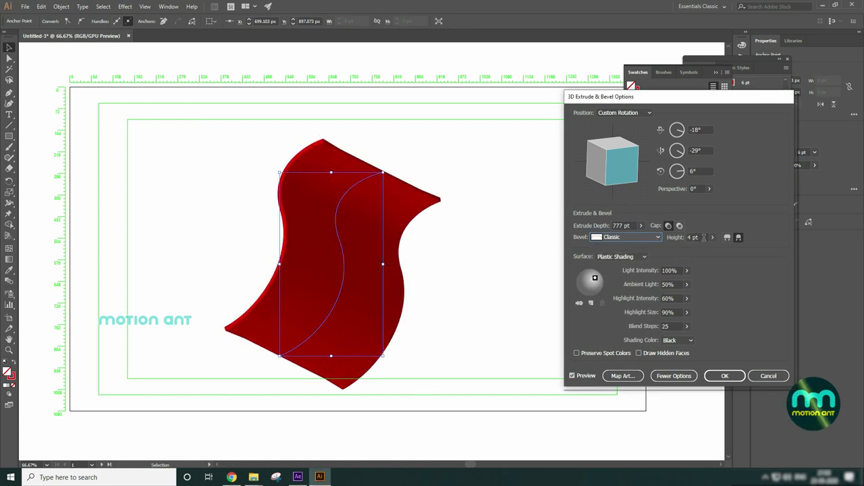
click(712, 238)
click(681, 250)
click(633, 238)
click(625, 277)
click(626, 239)
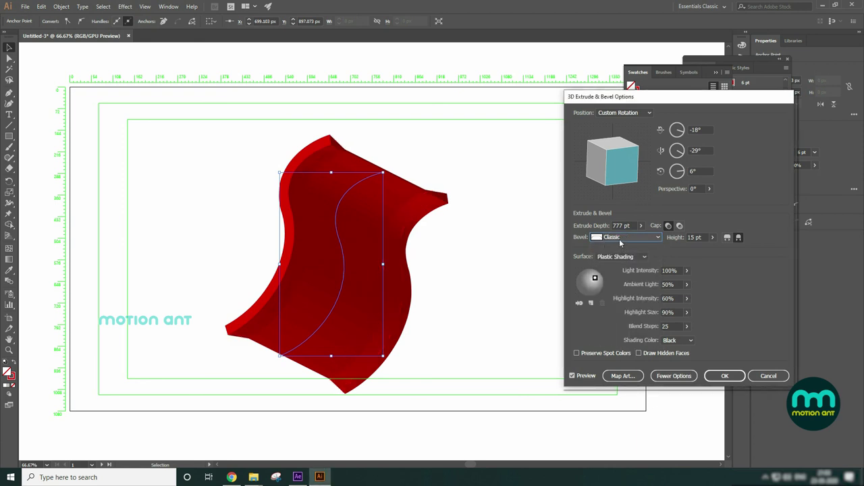
click(620, 241)
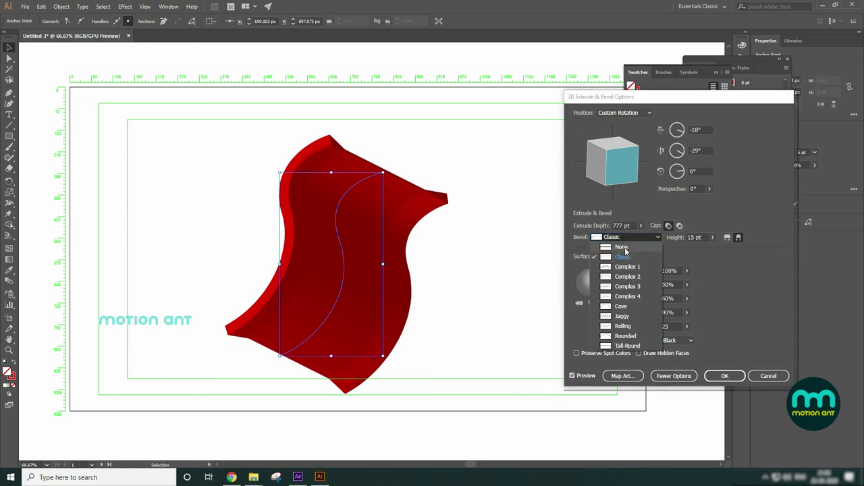
click(621, 247)
drag(594, 282, 595, 278)
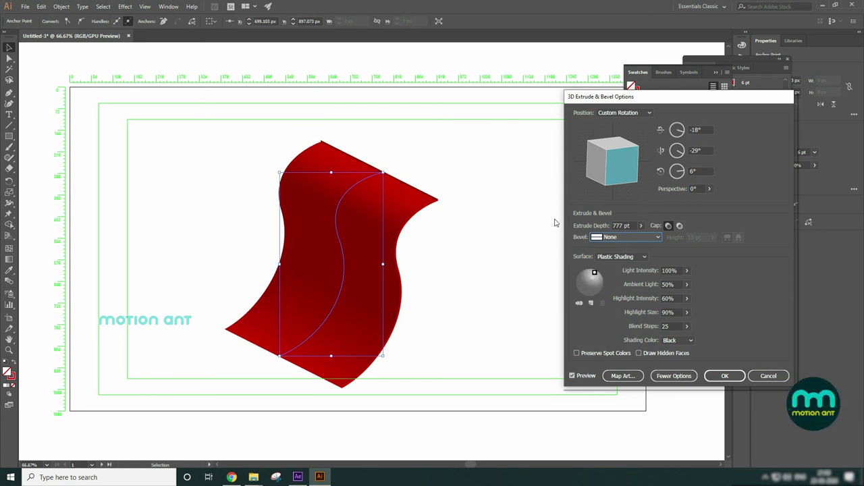
click(680, 383)
click(680, 382)
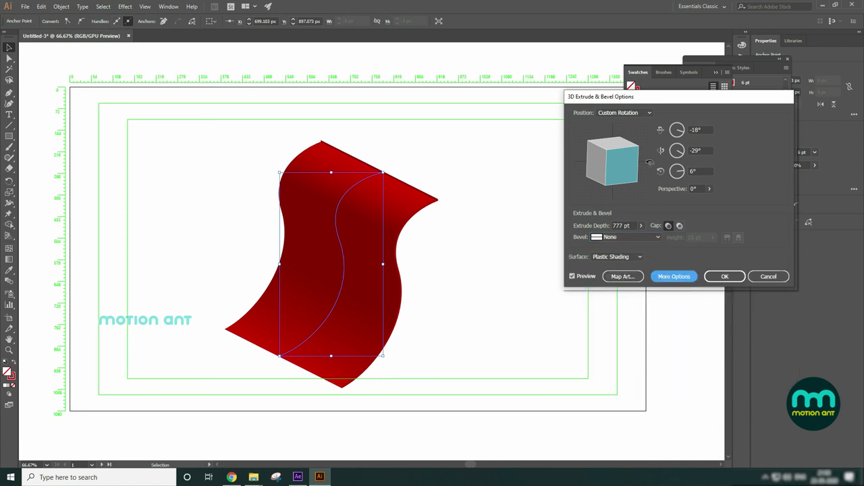
Tilt the ribbon, toggle its end caps, and try Wireframe and No Shading surfaces.
drag(618, 169, 617, 189)
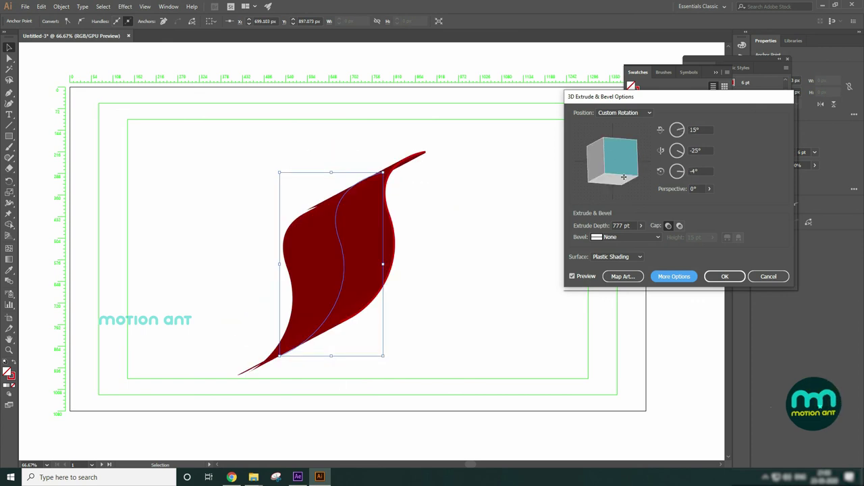
click(680, 226)
click(668, 226)
click(626, 258)
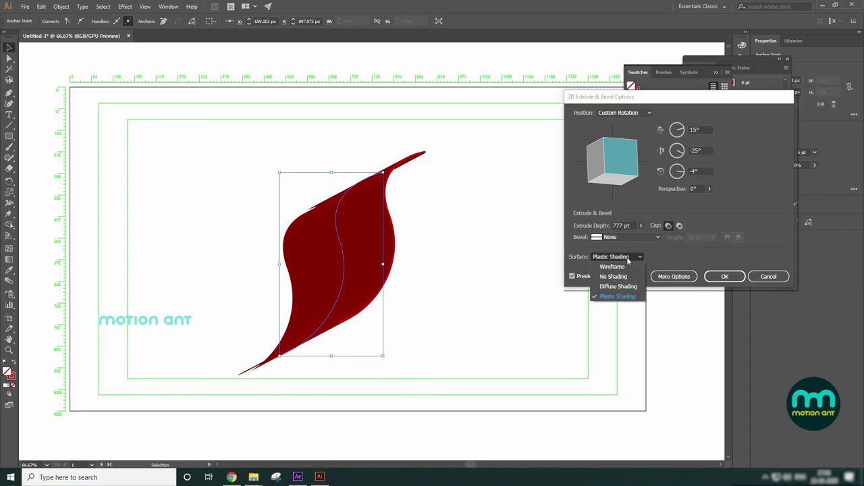
click(624, 265)
click(623, 258)
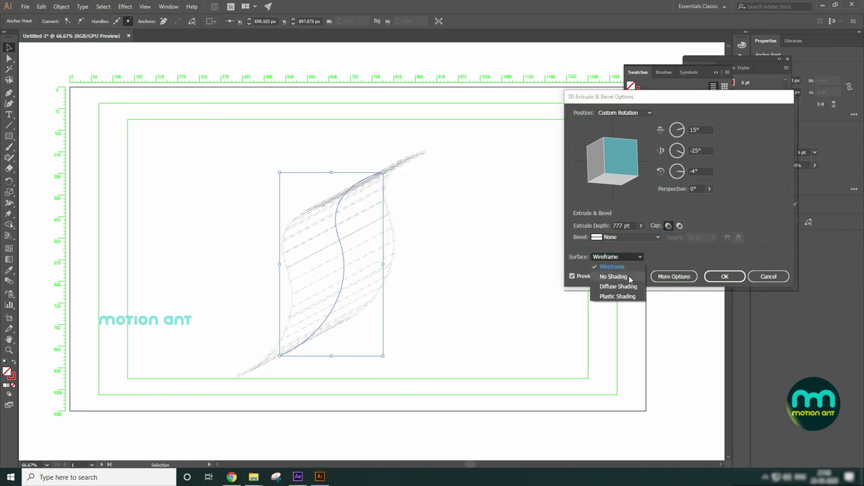
click(623, 275)
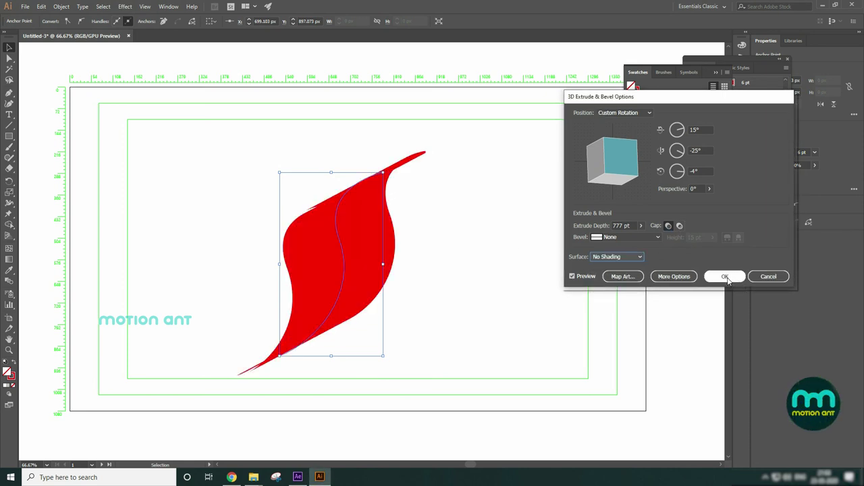
Give the ribbon Diffuse Shading, rotate it more sideways, and apply the 3D effect.
click(674, 276)
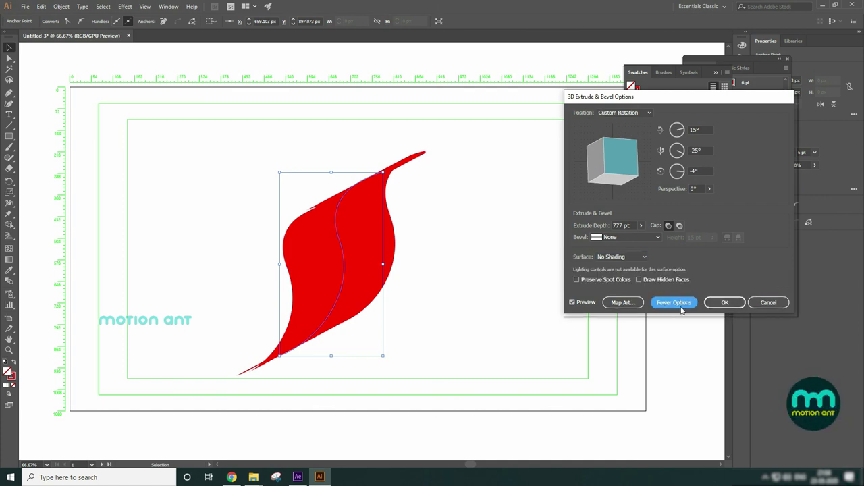
click(620, 257)
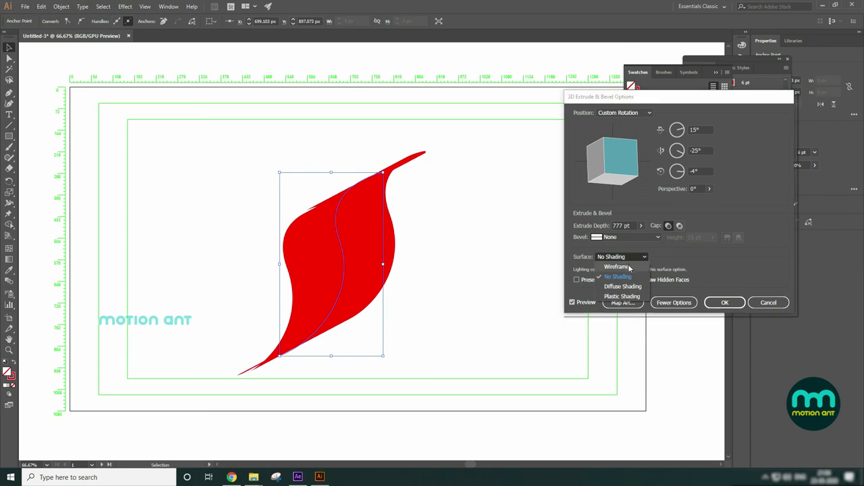
click(628, 287)
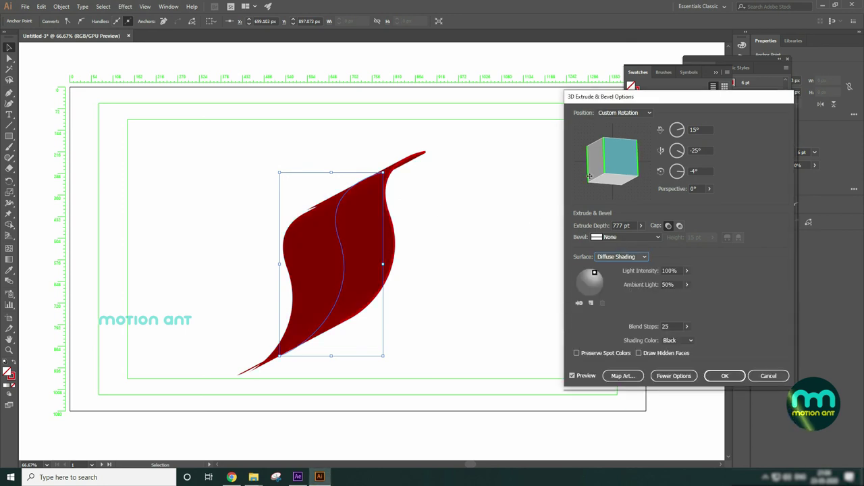
drag(590, 173, 614, 172)
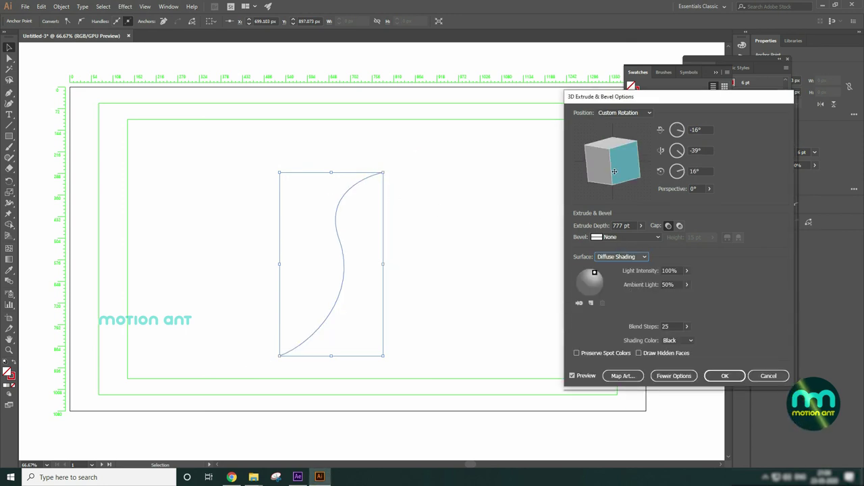
click(725, 376)
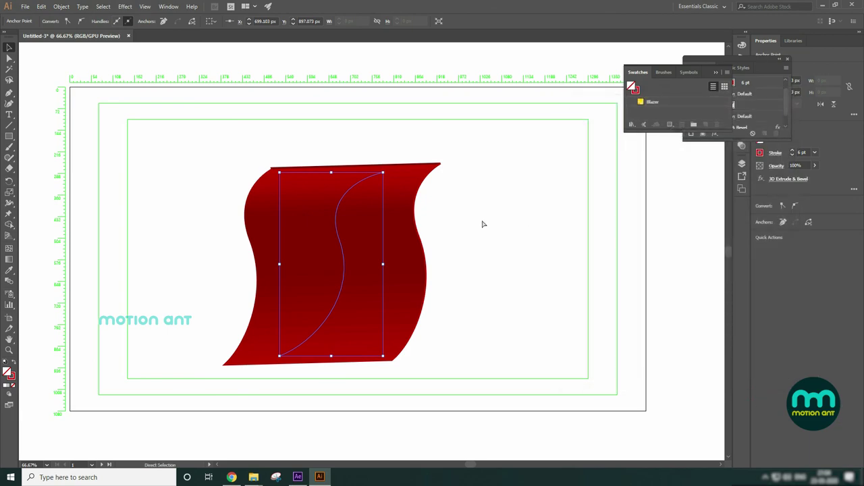